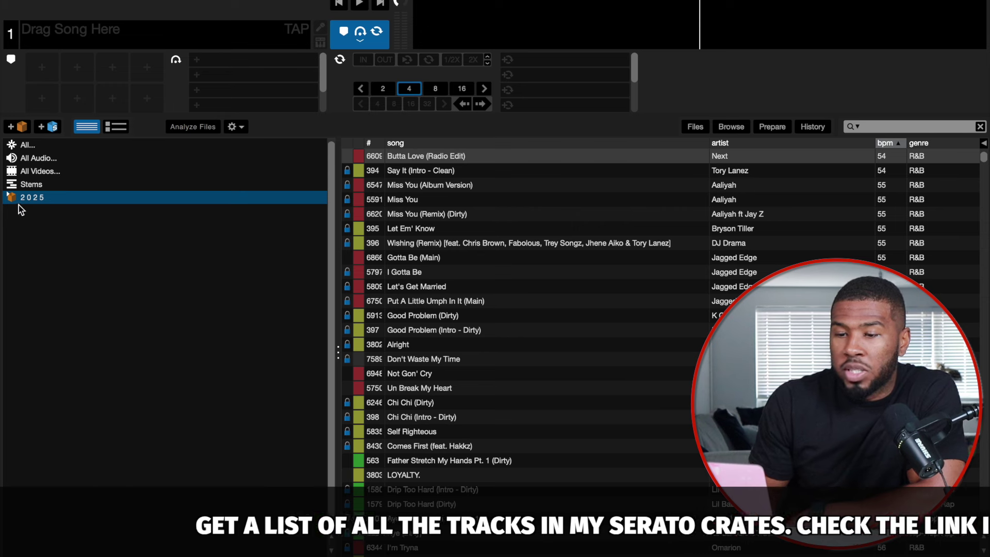
Step: Expand the 2025 and IMPORTS crates, open the Friday 28th June 2024 crate, and narrow the crate list to widen the track list
left_click(9, 197)
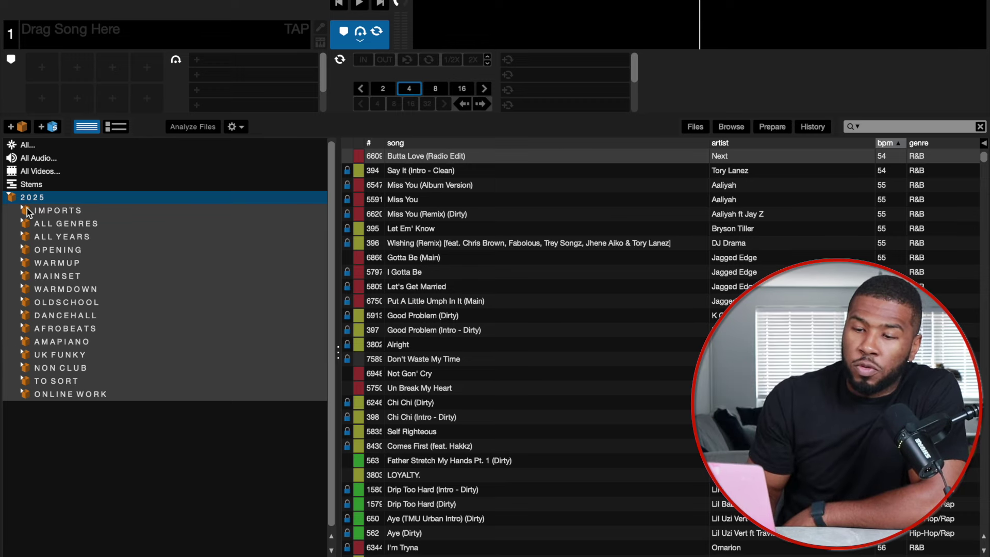
left_click(27, 217)
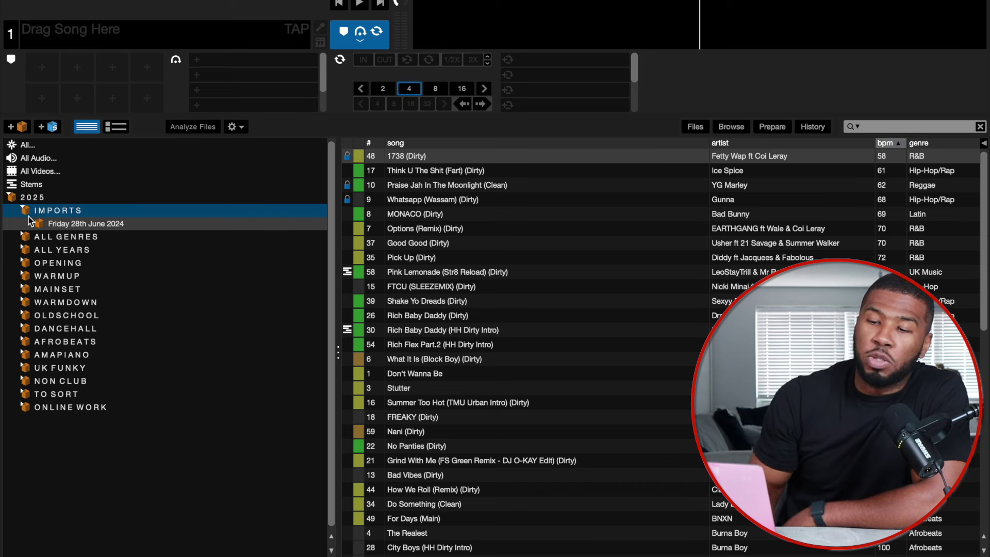
left_click(47, 225)
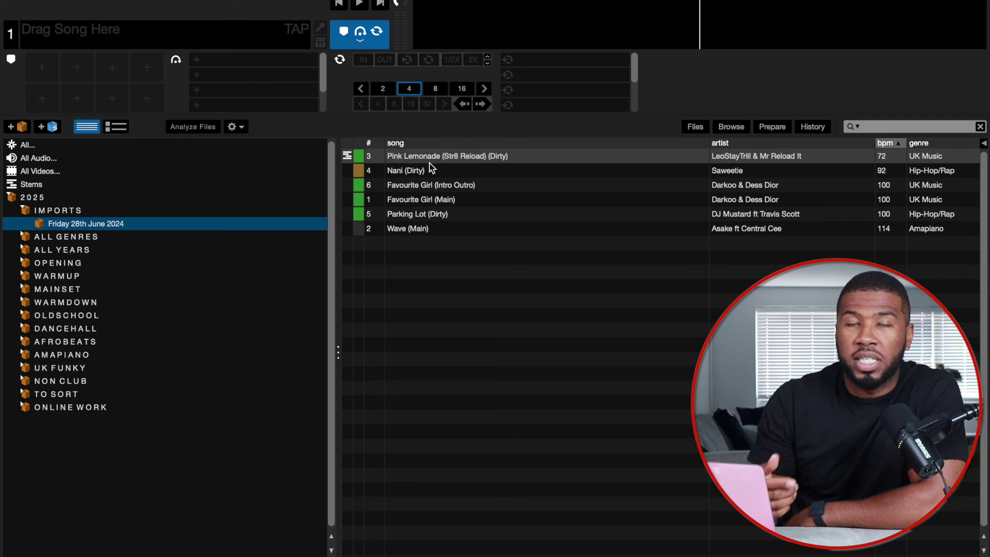
left_click_drag(337, 352, 224, 352)
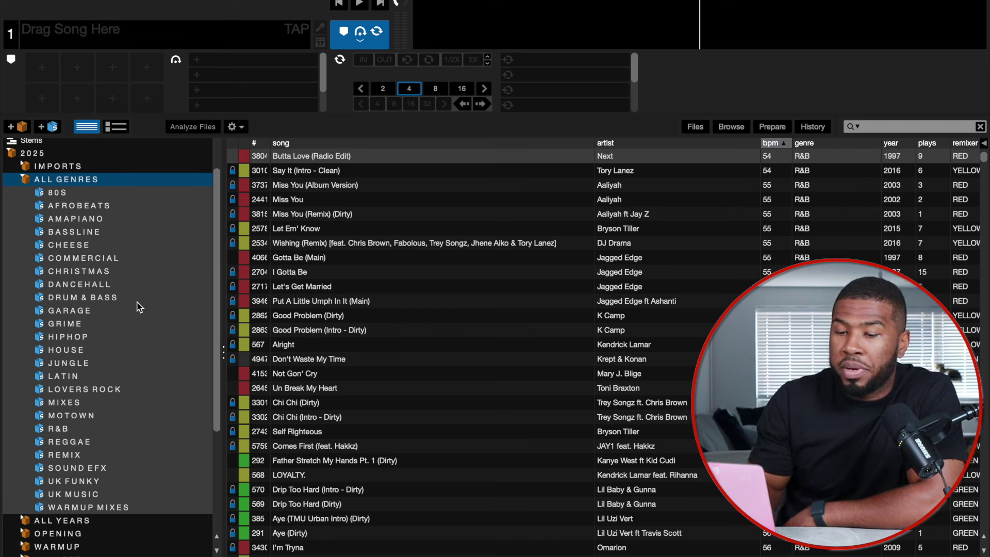
Step: Open the HIPHOP crate within ALL GENRES and sort its tracks by track number in ascending order
scroll(139, 307, "down", 2)
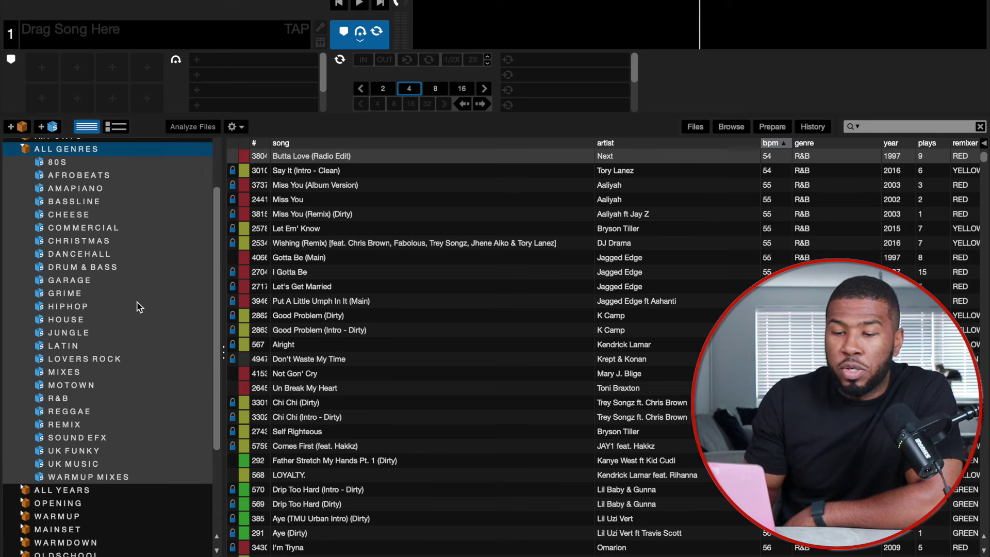
scroll(139, 308, "up", 4)
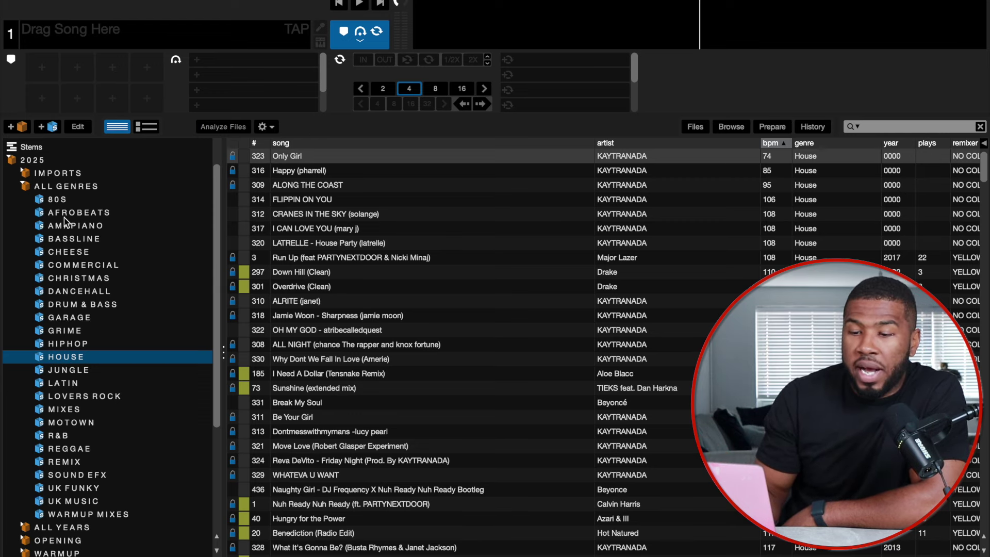
left_click(72, 344)
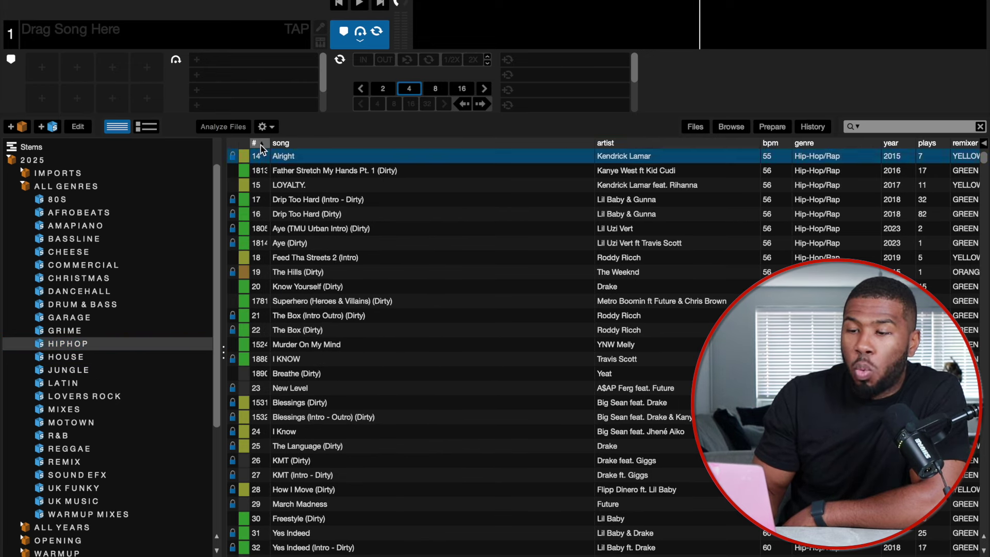
left_click(261, 143)
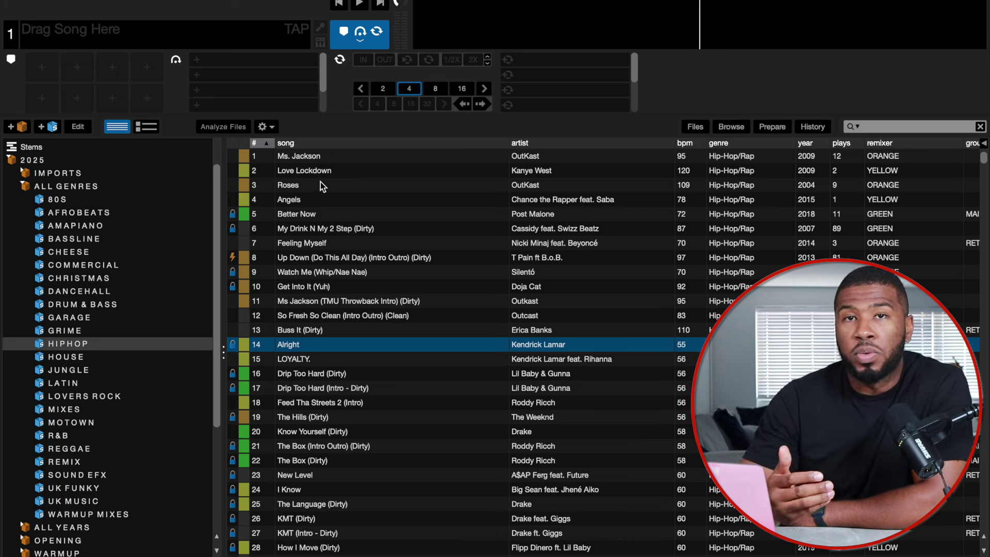
Step: Try recolouring the Ms. Jackson track black and setting its remixer tag to BLACK
left_click(311, 155)
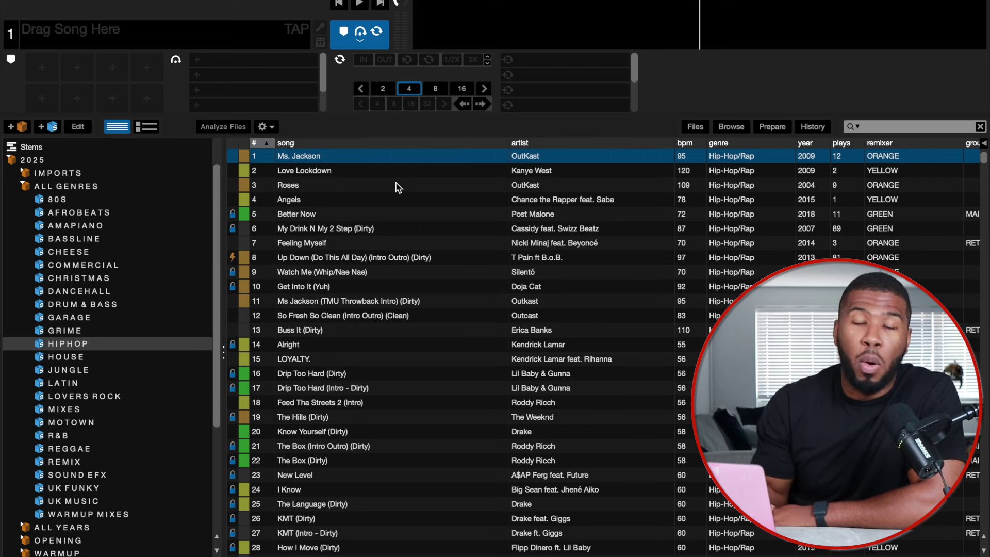
left_click(247, 156)
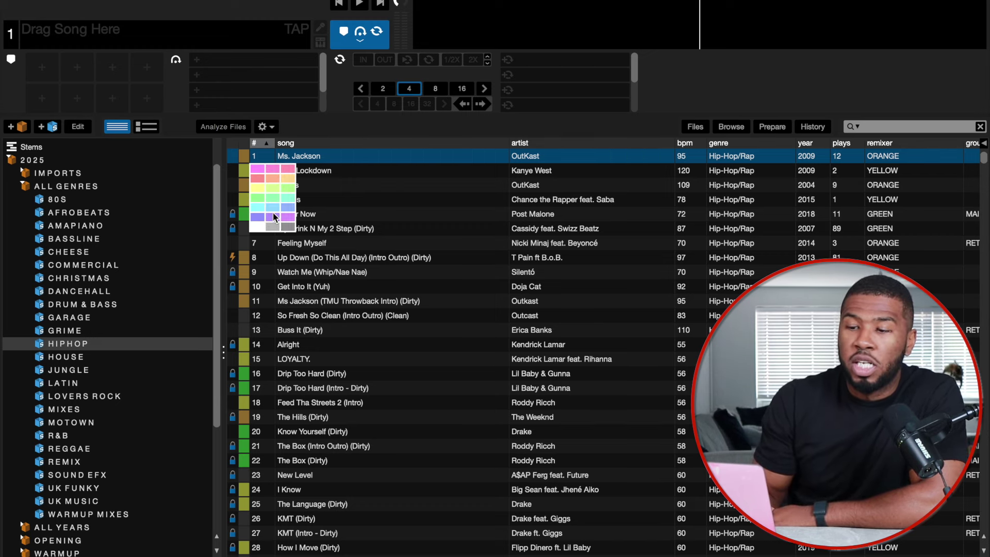
left_click(289, 227)
double_click(886, 158)
type("B")
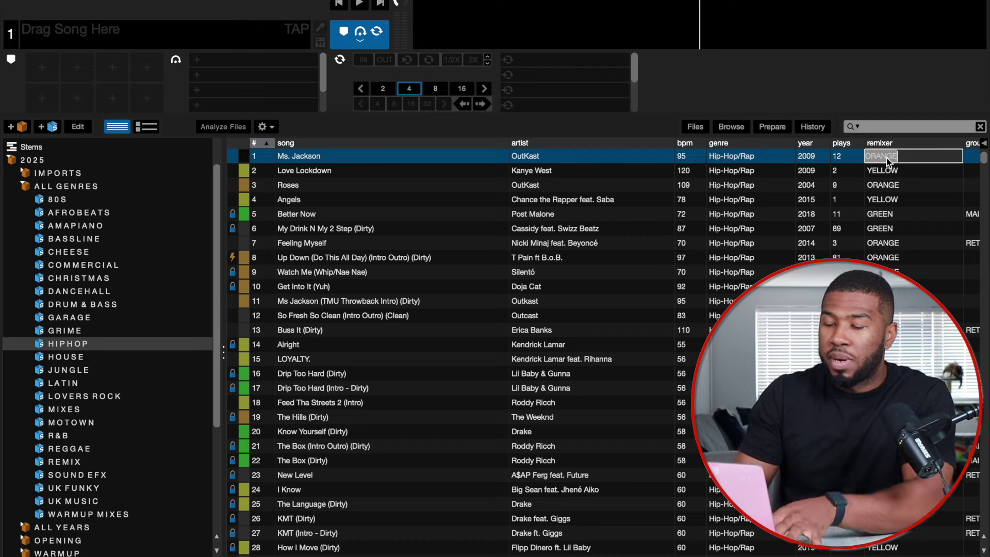
type("LACK")
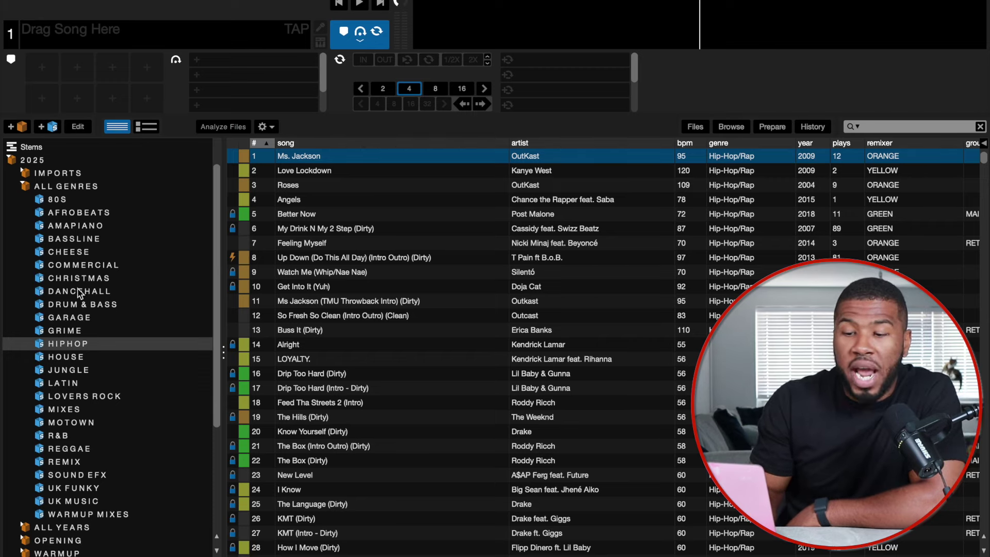
Step: Open the HOUSE crate within ALL GENRES and look through its tracks
scroll(74, 419, "up", 1)
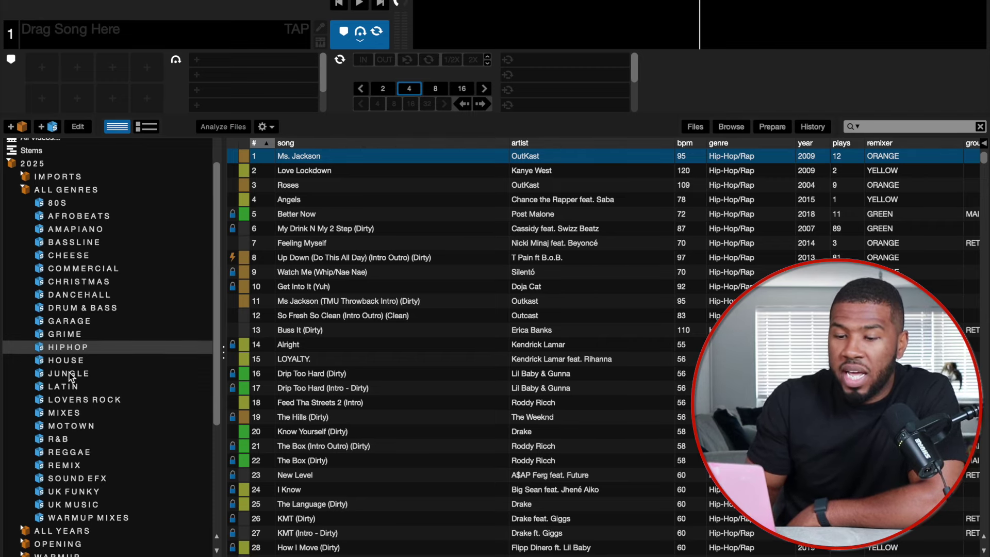
scroll(70, 376, "down", 1)
left_click(67, 347)
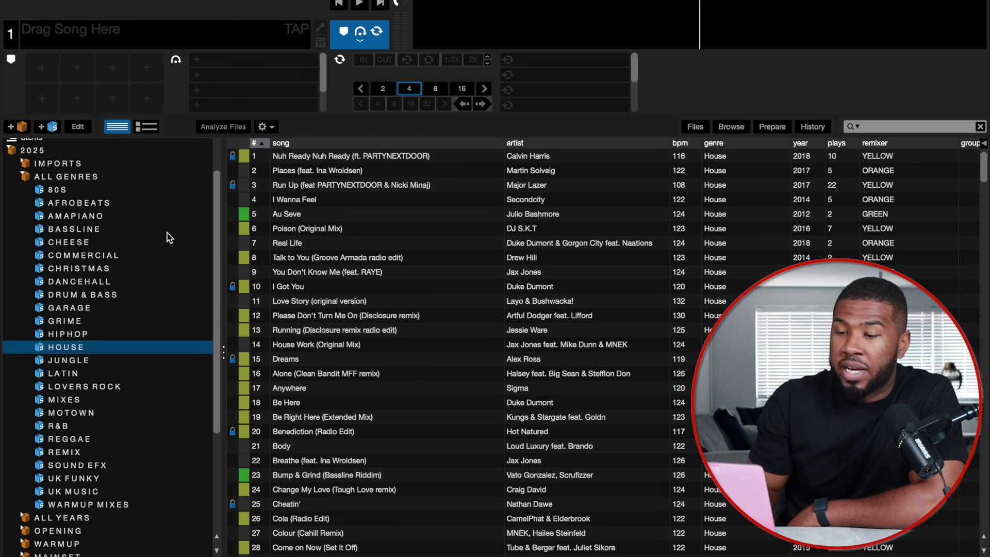
scroll(423, 299, "down", 2)
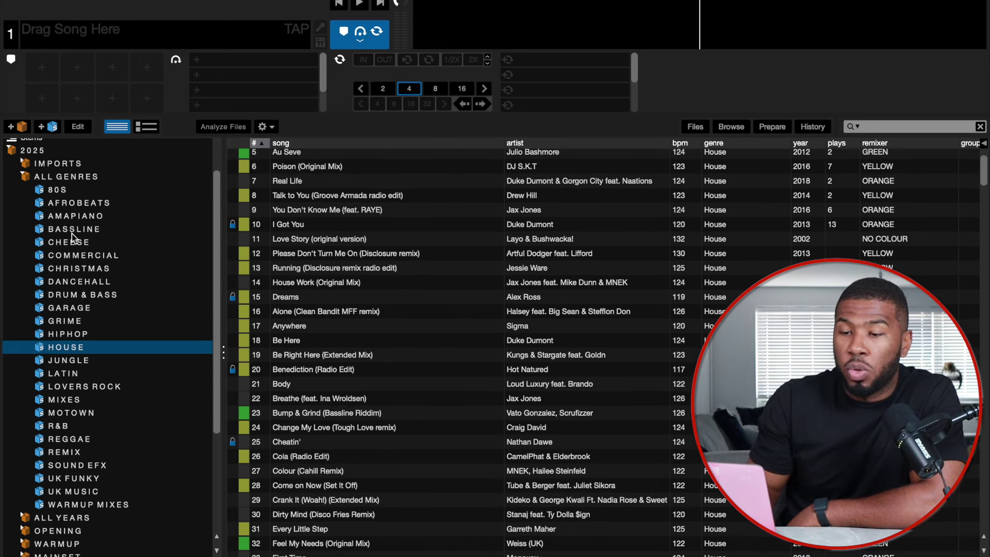
Step: Collapse the ALL GENRES crate and expand ALL YEARS to review its year crates
left_click(25, 179)
left_click(26, 237)
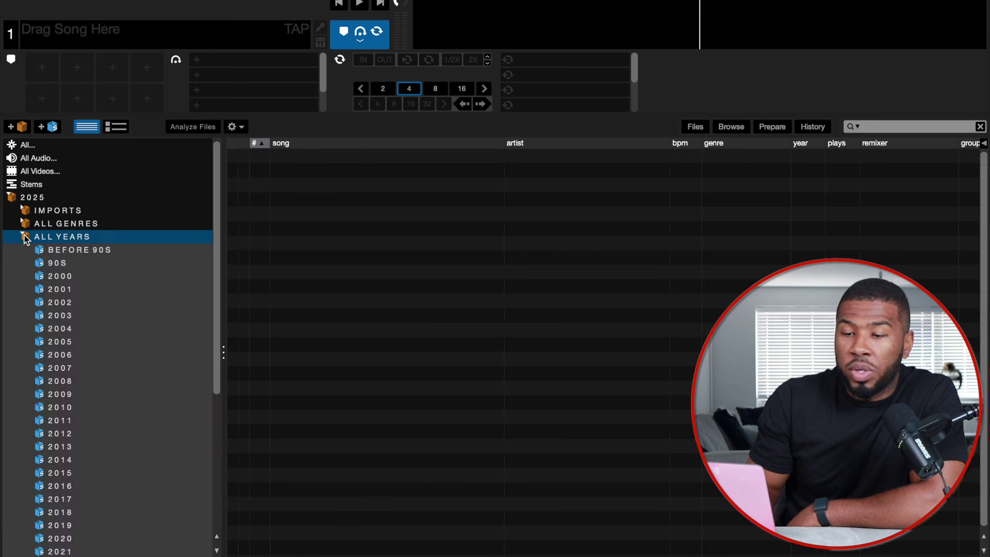
scroll(56, 284, "down", 2)
scroll(56, 283, "down", 2)
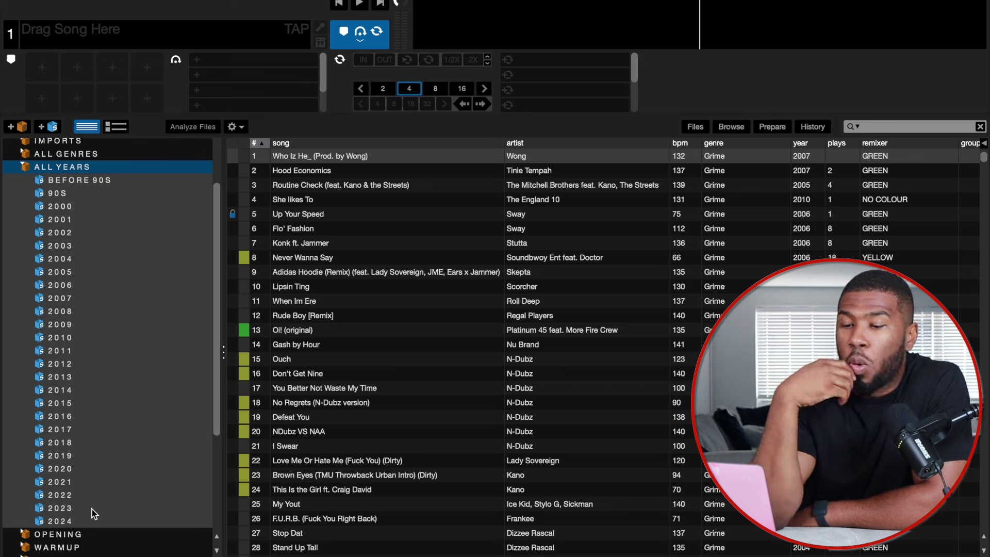
Step: Look through the tracks in the 2010 and BEFORE 90S crates within ALL YEARS
left_click(62, 338)
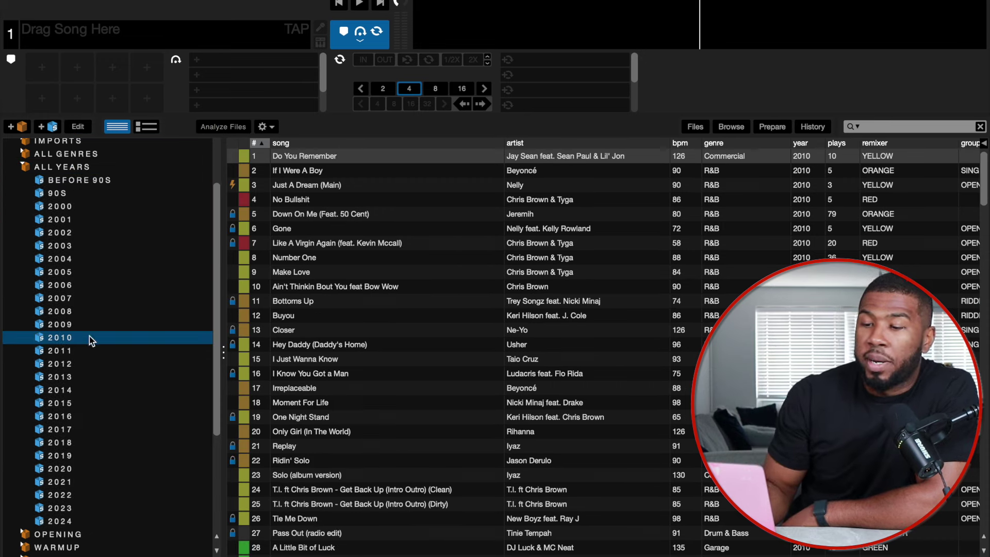
scroll(500, 249, "down", 1)
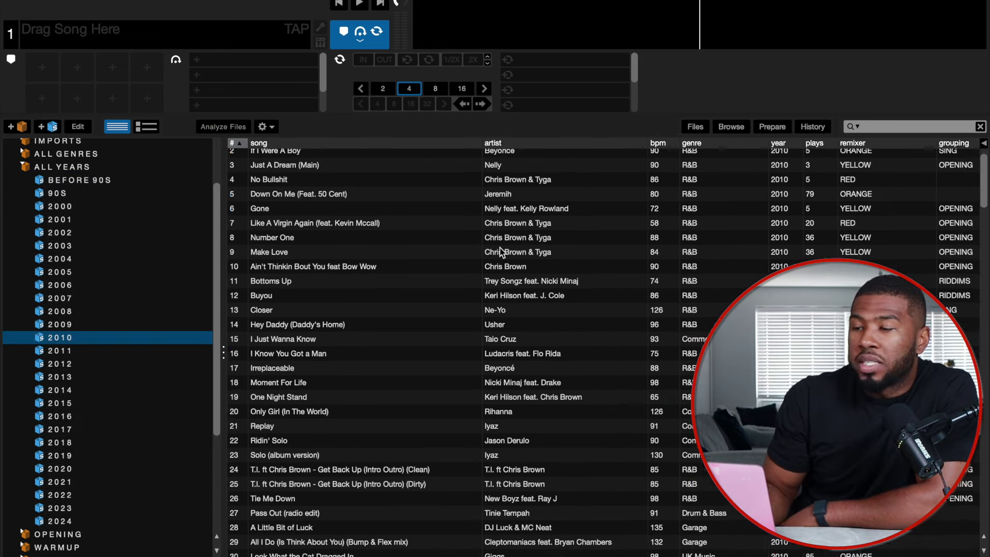
scroll(500, 248, "down", 20)
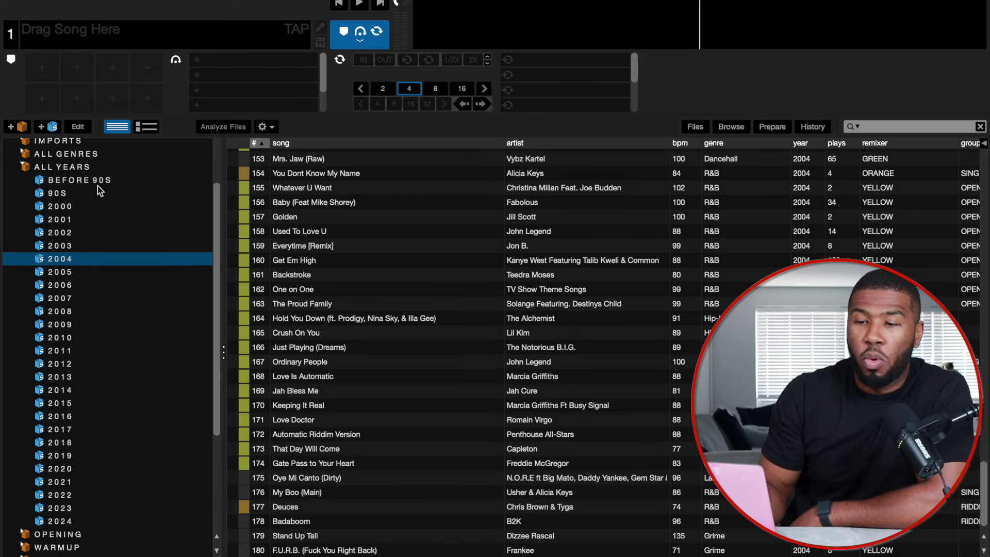
left_click(101, 183)
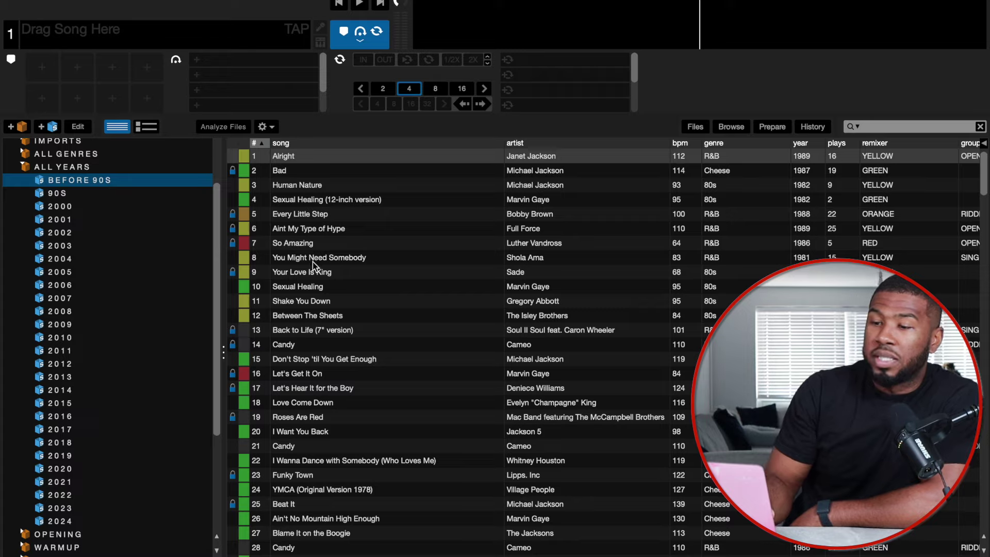
scroll(311, 273, "down", 20)
scroll(311, 279, "down", 20)
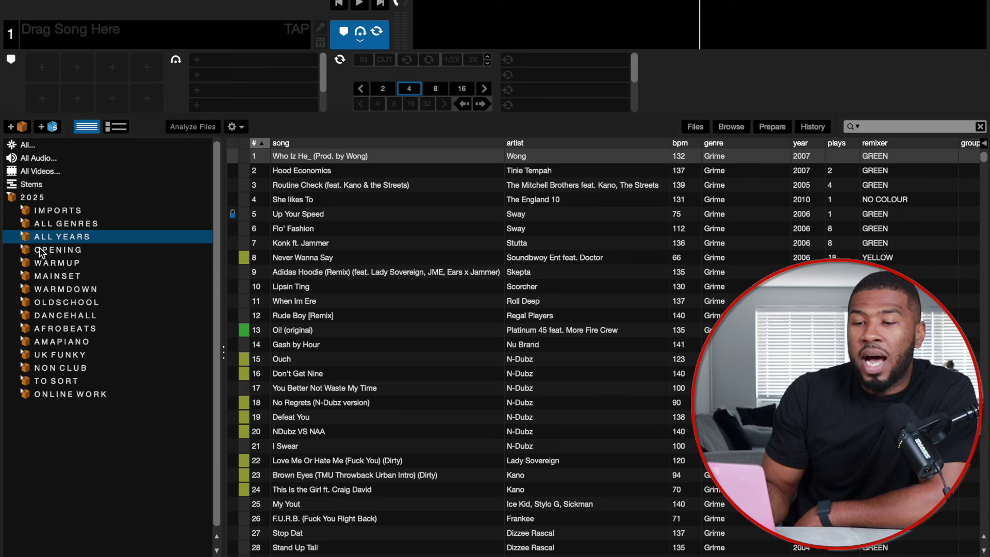
Step: Expand the OPENING crate and look through the tracks in its ALL OPENING crate
left_click(54, 249)
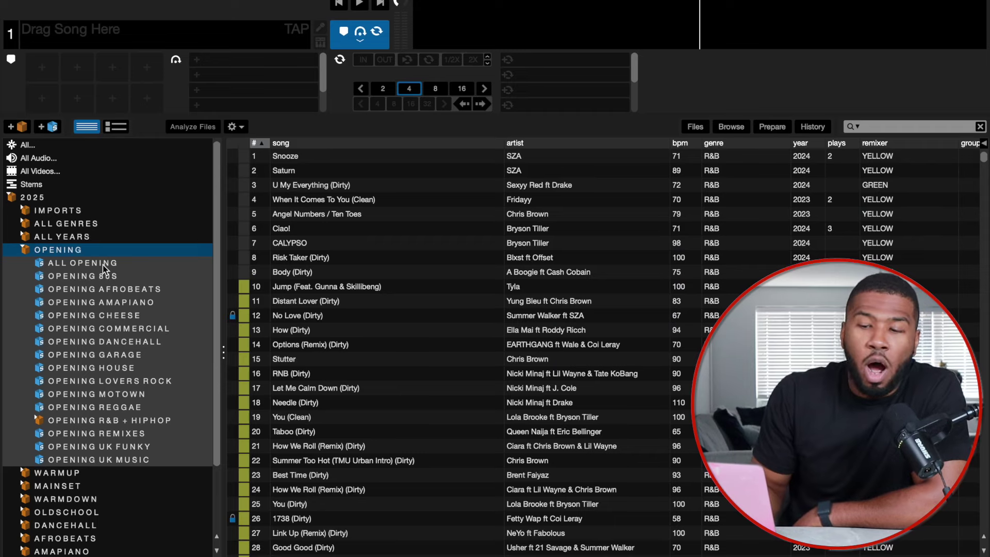
left_click(103, 264)
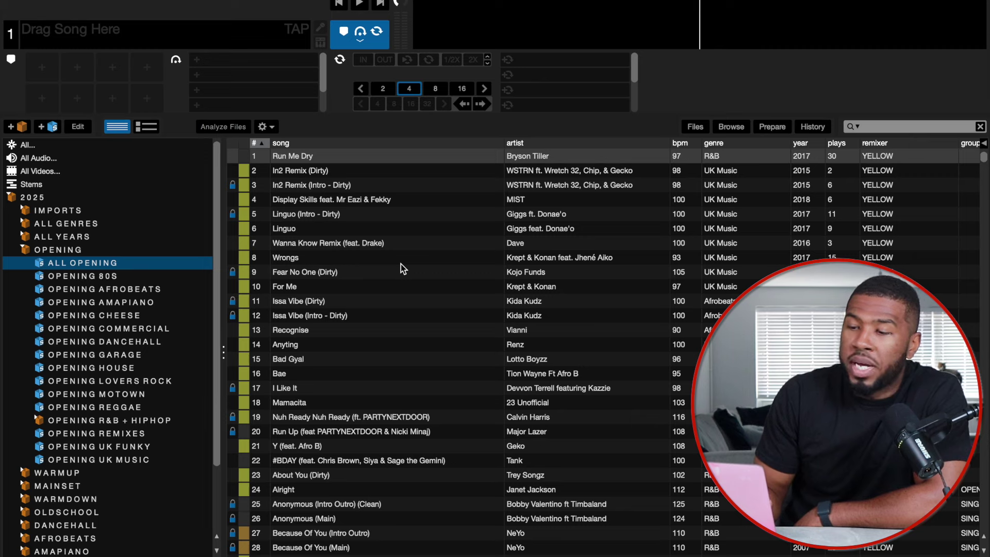
scroll(401, 264, "down", 7)
scroll(401, 264, "down", 7)
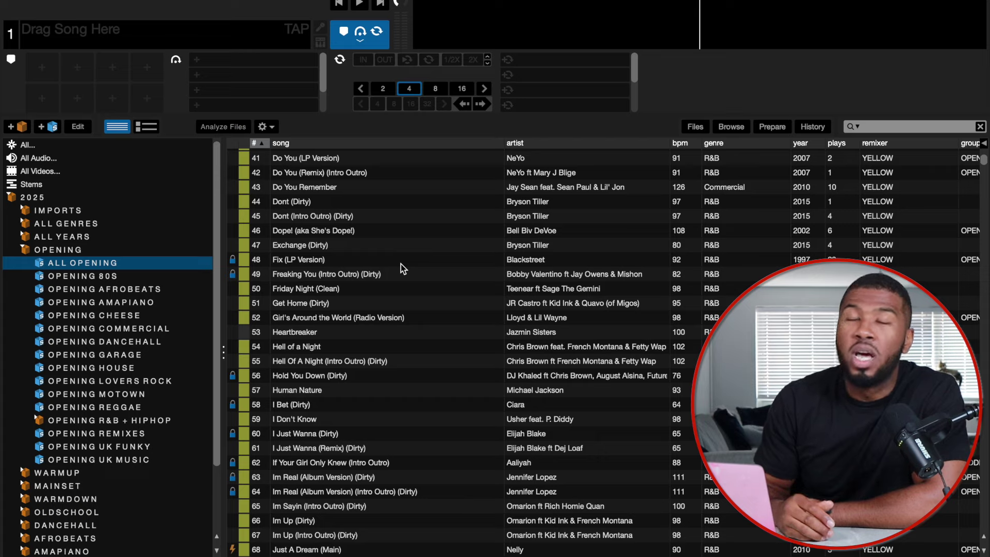
scroll(401, 264, "down", 20)
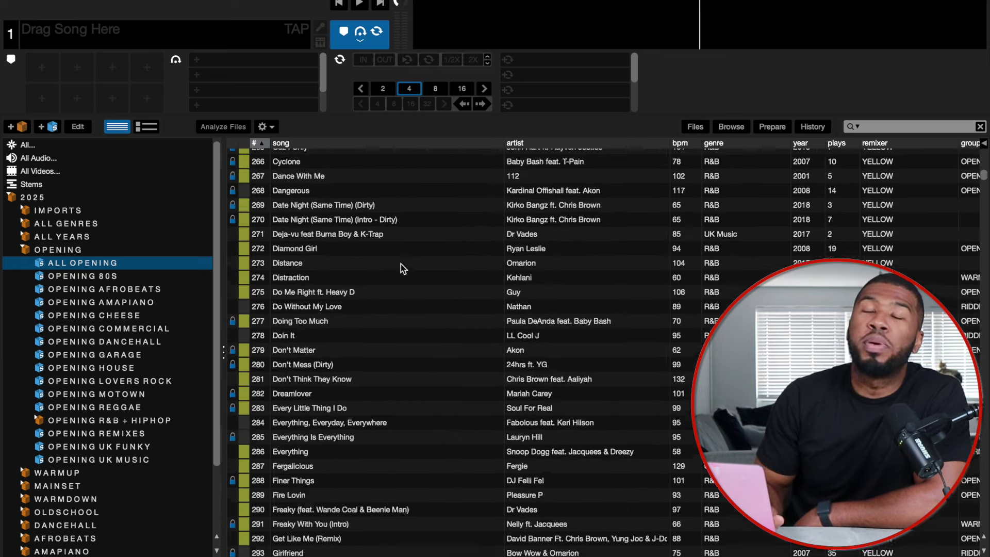
left_click(400, 264)
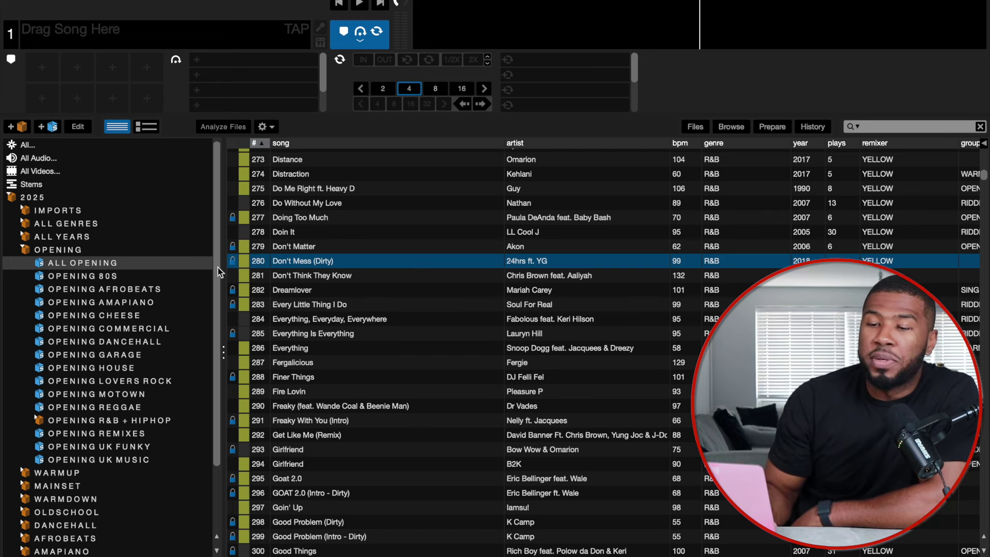
Step: View the opening crates for 80s, Afrobeats, Amapiano, Cheese, Commercial and Dancehall one after another
left_click(109, 278)
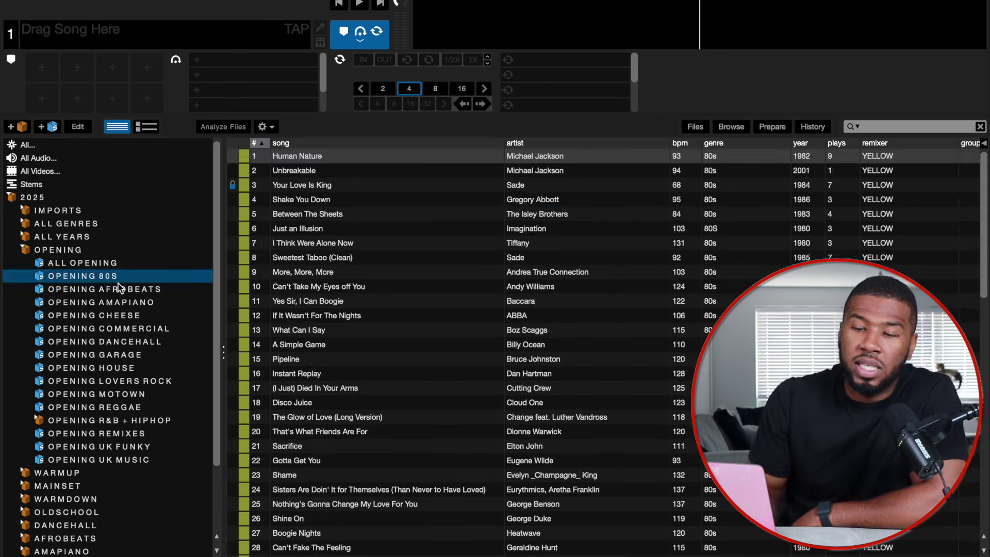
left_click(113, 291)
left_click(131, 306)
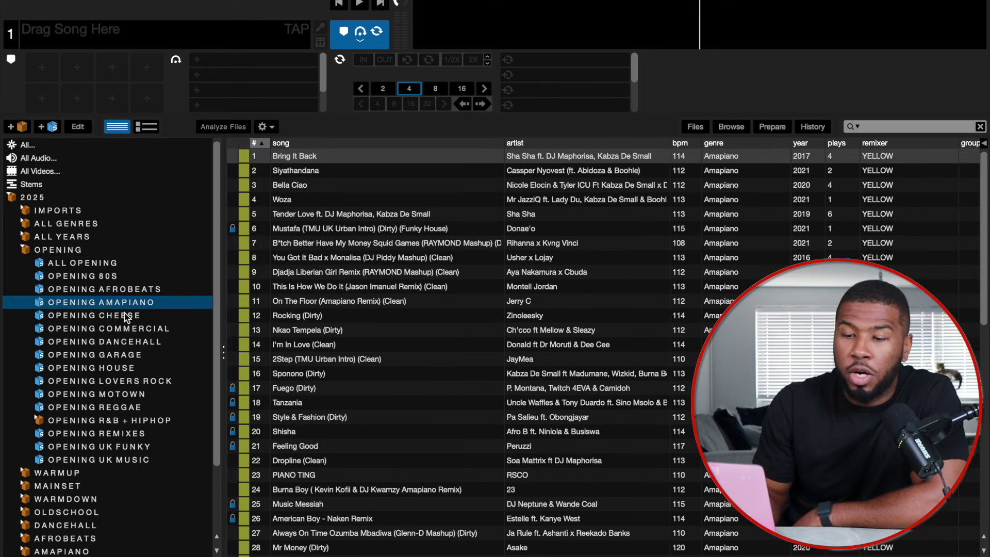
left_click(125, 315)
left_click(126, 328)
left_click(129, 342)
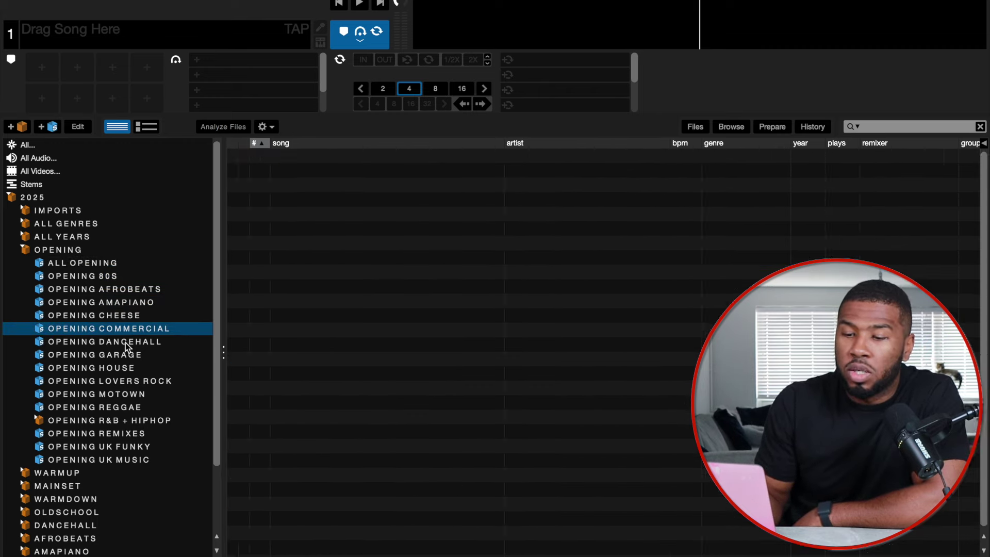
Step: View the opening crates for Garage, House, Lovers Rock, Motown and Reggae one after another
left_click(127, 355)
left_click(126, 368)
left_click(126, 381)
left_click(125, 394)
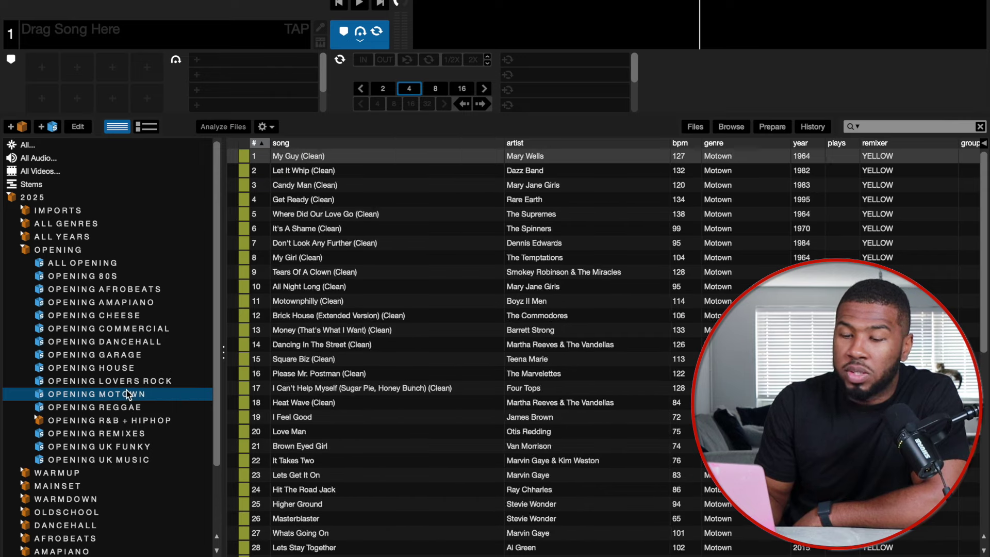
left_click(125, 407)
Step: Expand the OPENING R&B + HIPHOP crate to review its subcrates, and collapse it again
left_click(41, 420)
left_click(38, 418)
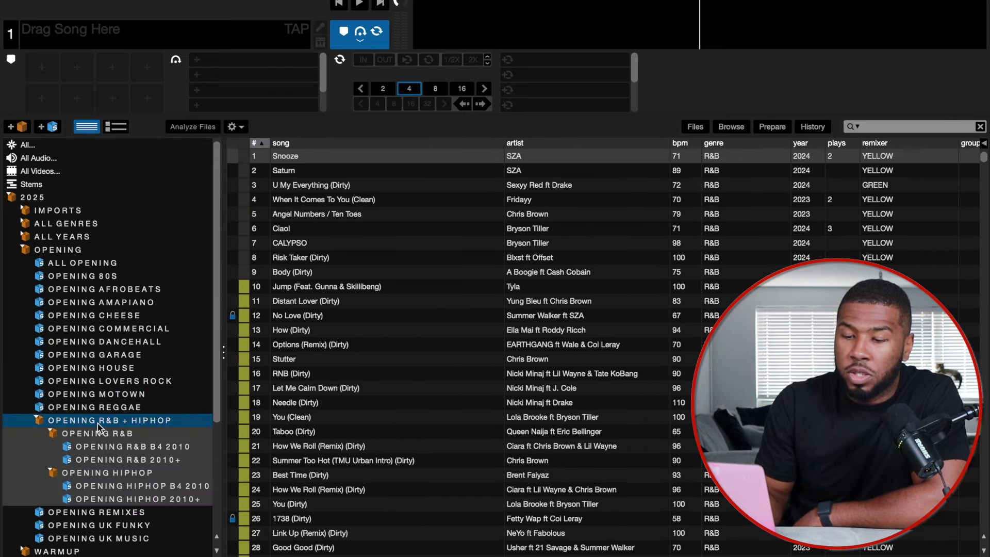
scroll(101, 455, "down", 2)
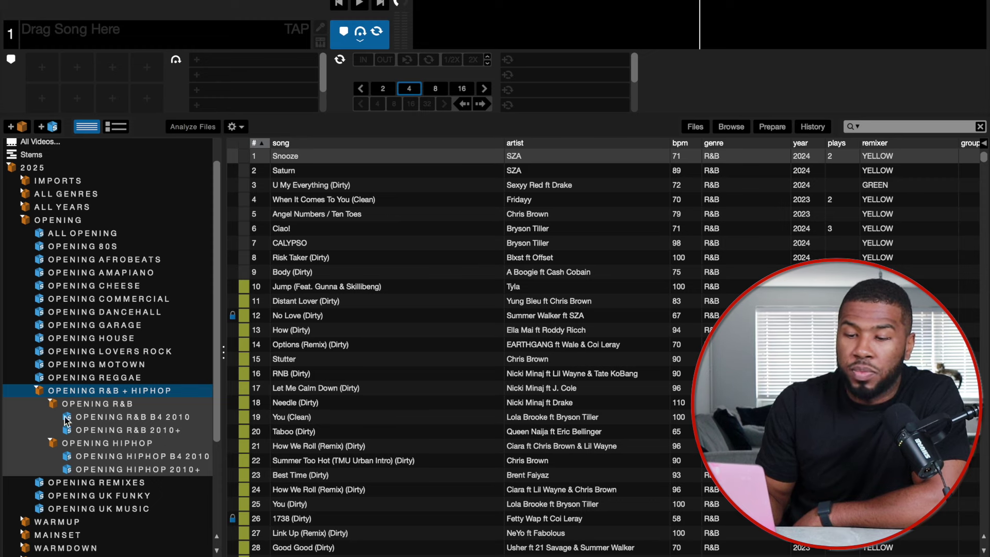
left_click(39, 394)
Step: View the OPENING REMIXES, OPENING UK FUNKY and OPENING UK MUSIC crates in turn
left_click(42, 405)
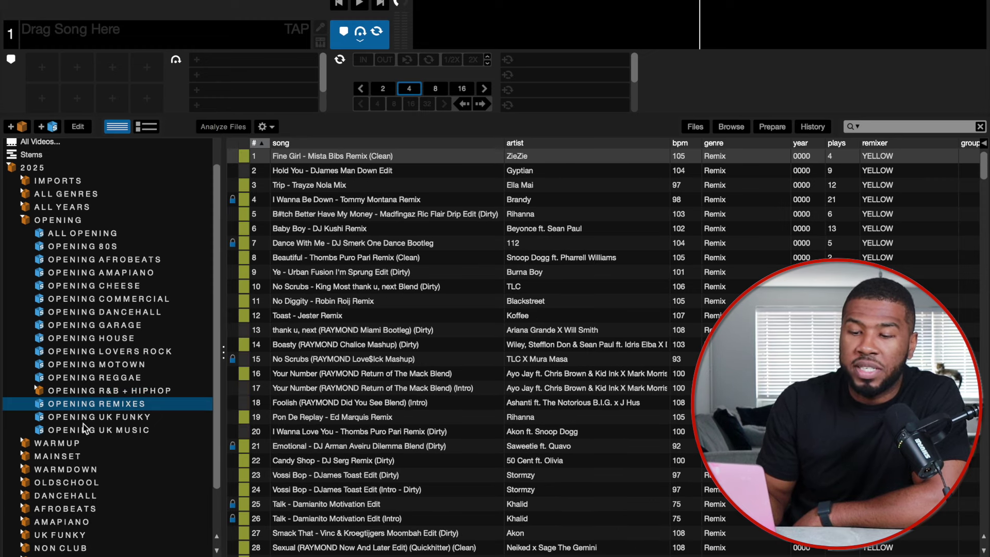
left_click(85, 419)
left_click(105, 432)
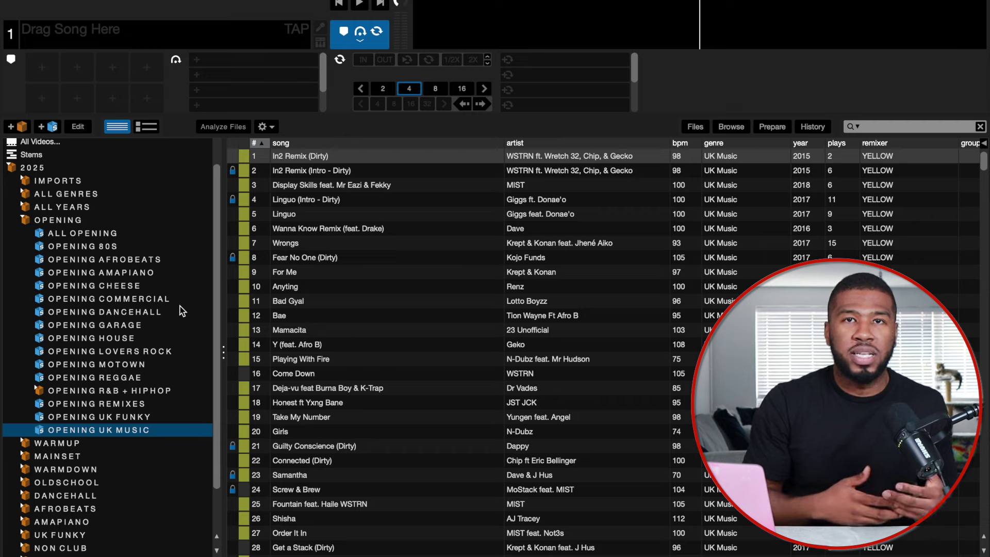
Step: View the OPENING GARAGE, OPENING DANCEHALL and OPENING R&B + HIPHOP crates in turn
left_click(135, 326)
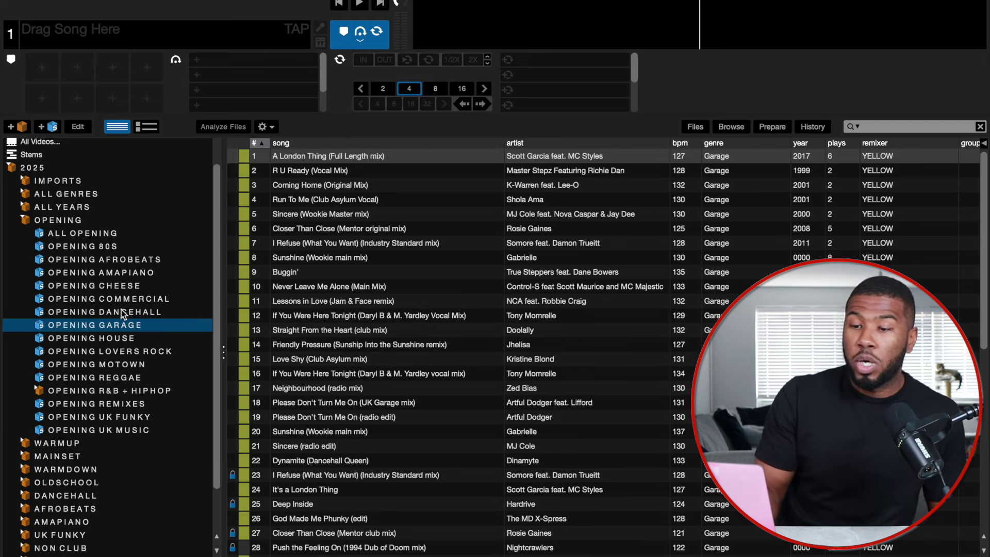
left_click(122, 312)
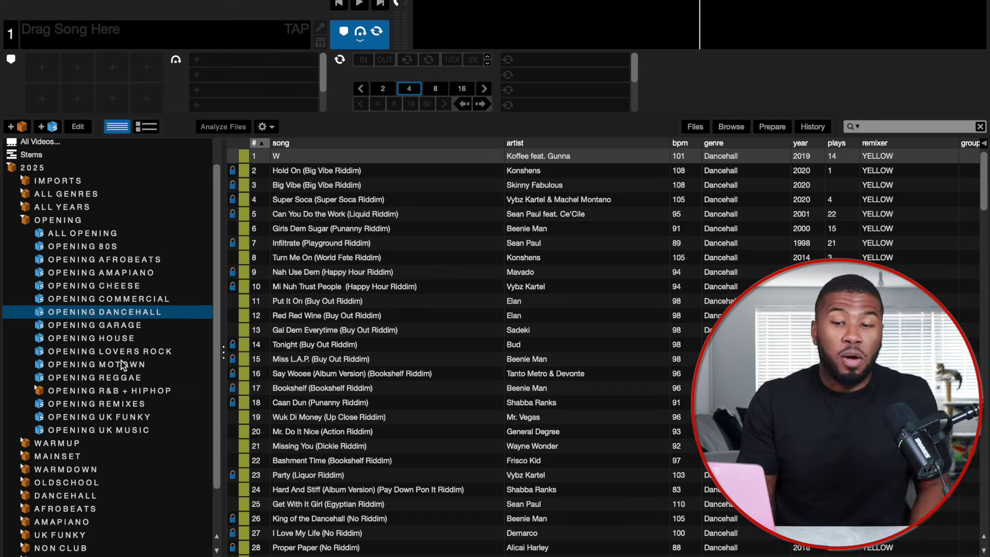
left_click(125, 391)
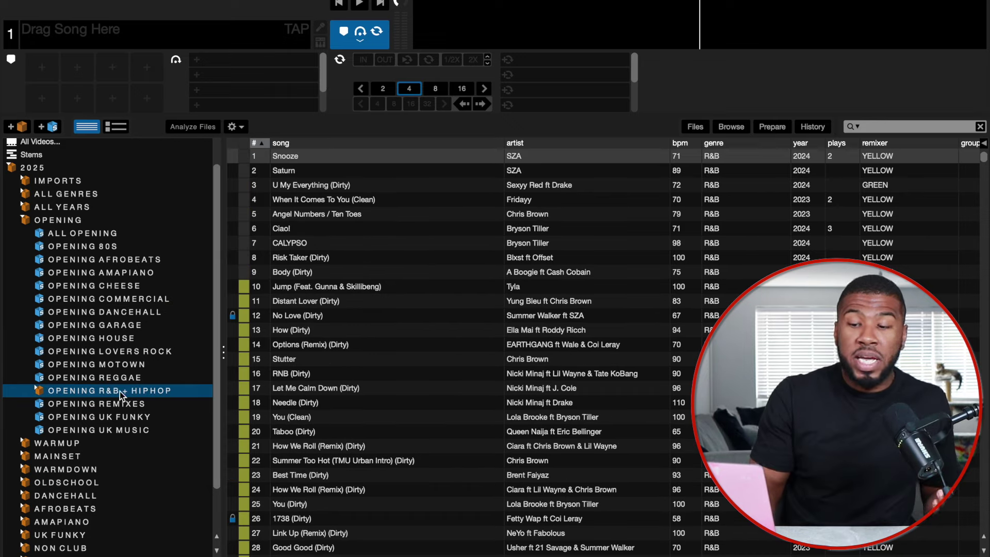
Step: Expand OPENING R&B + HIPHOP to view its OPENING R&B B4 2010 subcrate, and collapse the whole OPENING crate
left_click(40, 390)
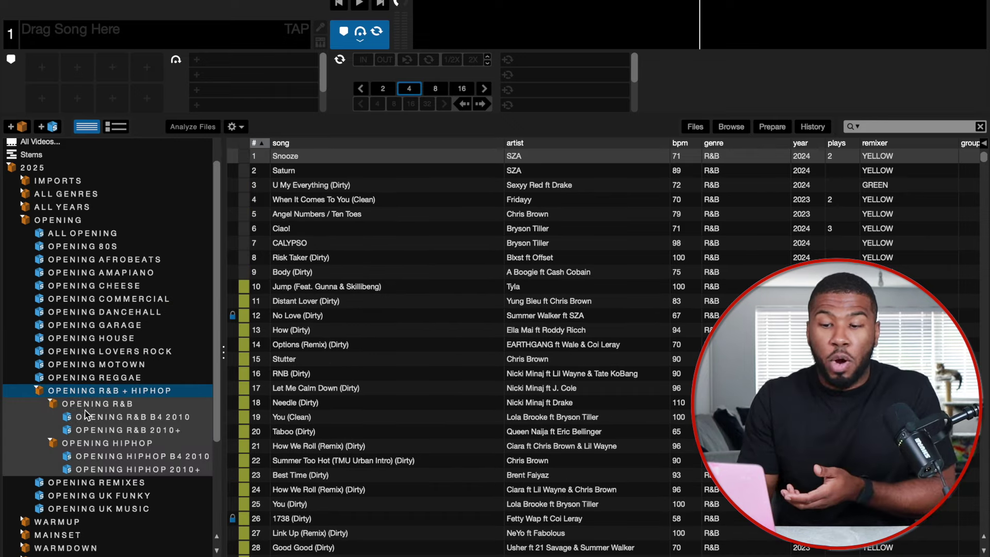
left_click(126, 416)
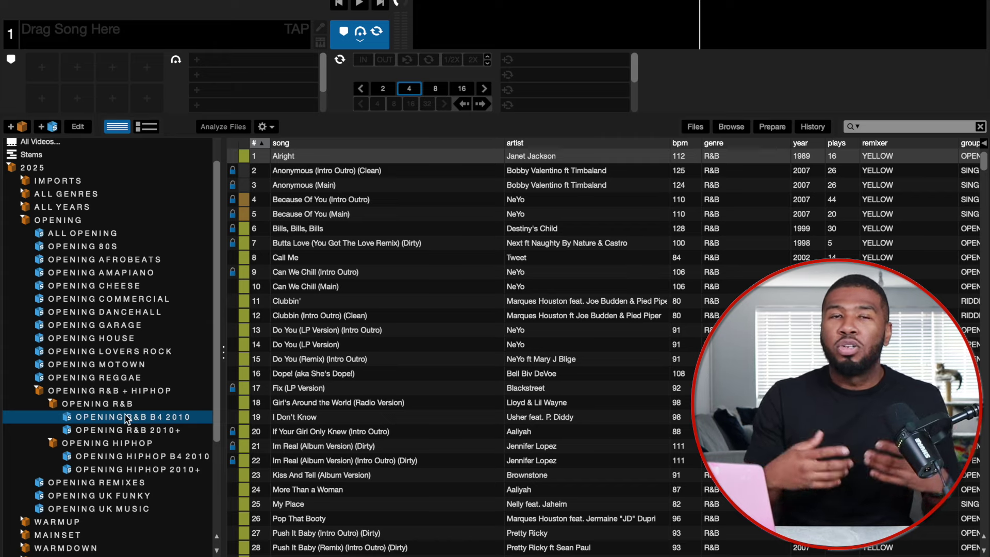
left_click(24, 220)
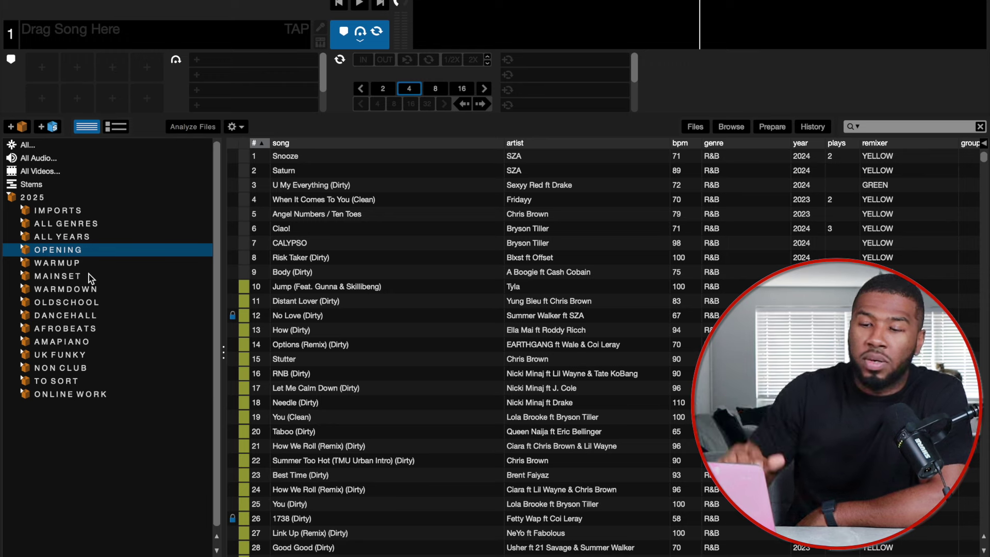
Step: View the WARMUP crate's tracks, expand its subcrates and view CLUB CLASSICS
left_click(61, 263)
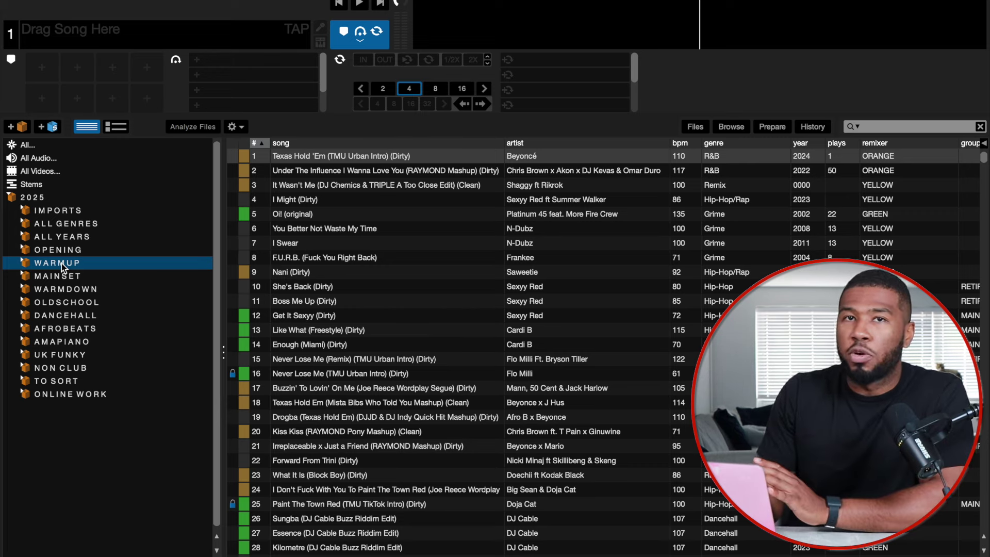
left_click(28, 262)
left_click(40, 355)
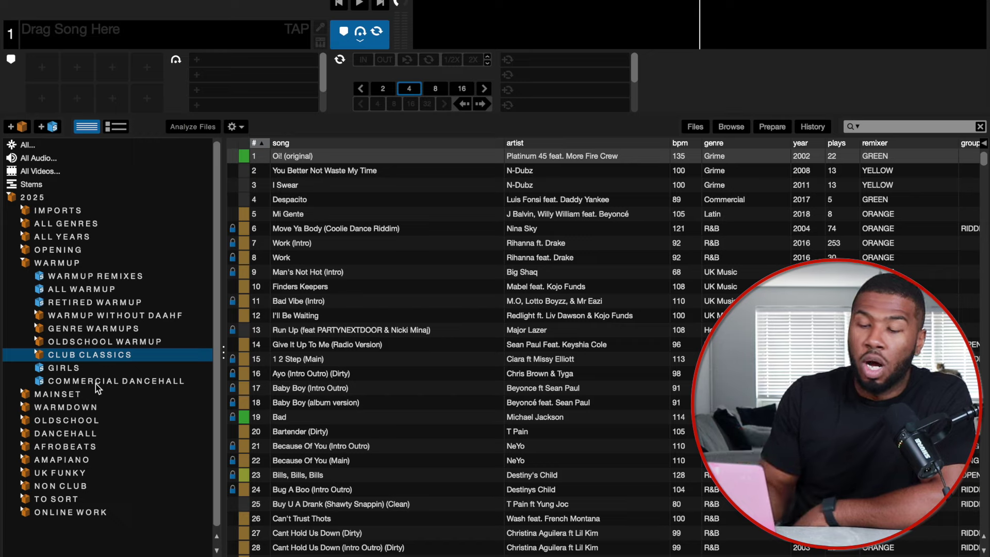
Step: View WARMUP REMIXES and ALL WARMUP, and examine the smart crate rules of ALL WARMUP without changing them
left_click(79, 277)
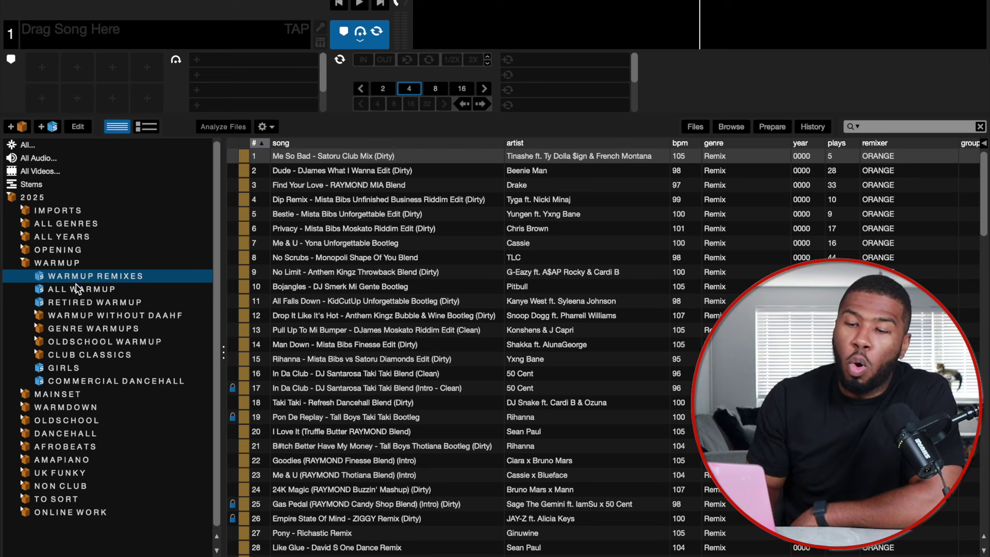
left_click(76, 287)
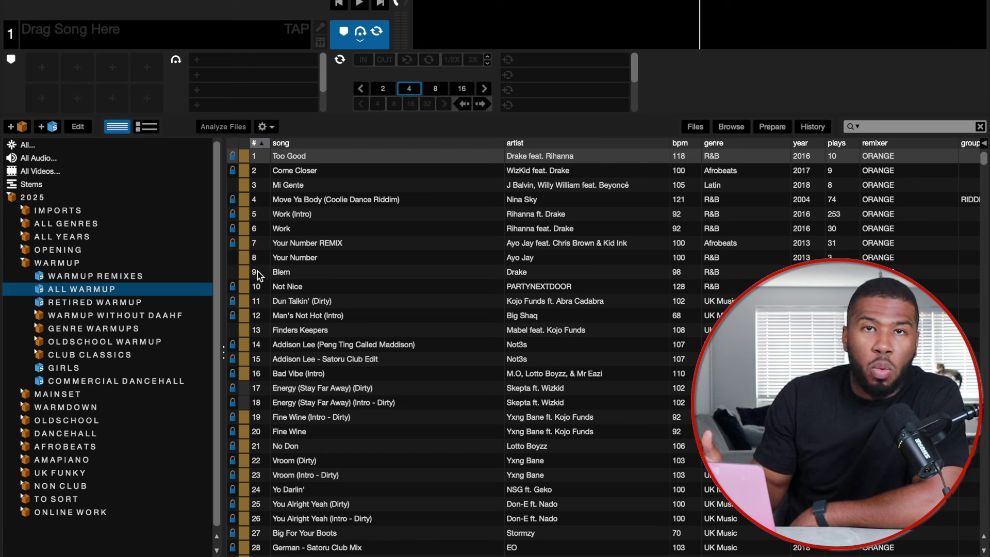
left_click(77, 127)
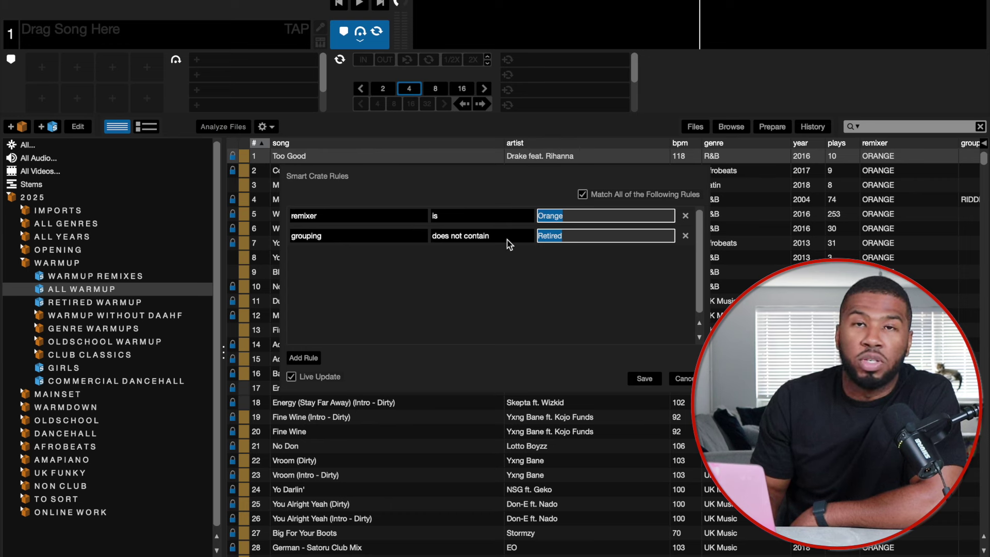
left_click(691, 378)
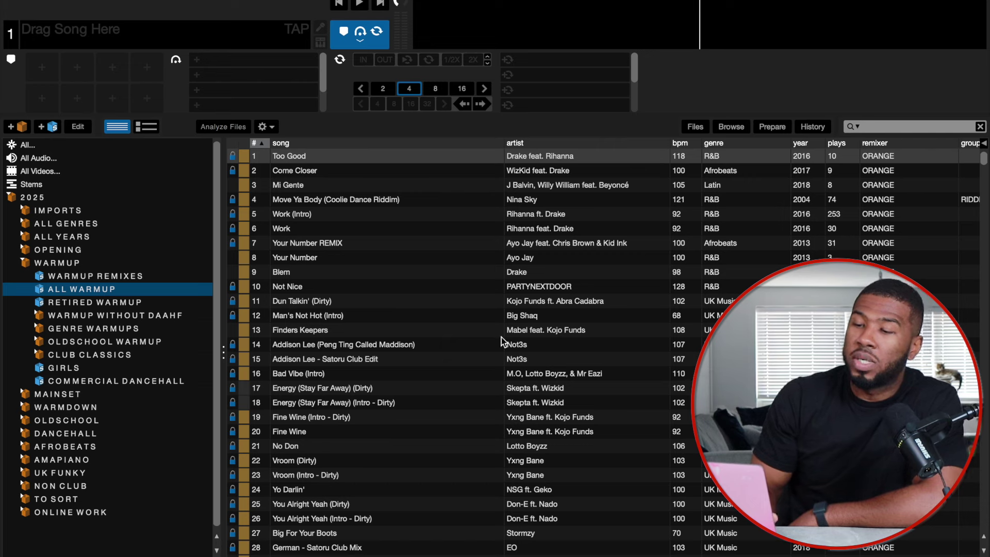
Step: Sort the ALL WARMUP tracks by BPM to browse the slower songs, and view the RETIRED WARMUP crate
scroll(501, 337, "down", 3)
left_click(677, 147)
scroll(430, 244, "down", 15)
left_click(303, 310)
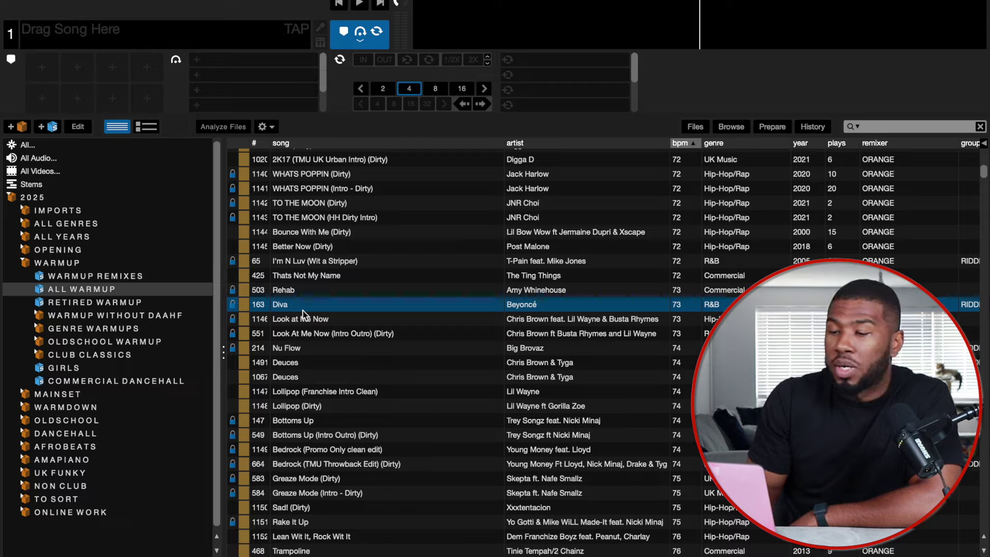
scroll(303, 311, "down", 8)
scroll(302, 311, "down", 12)
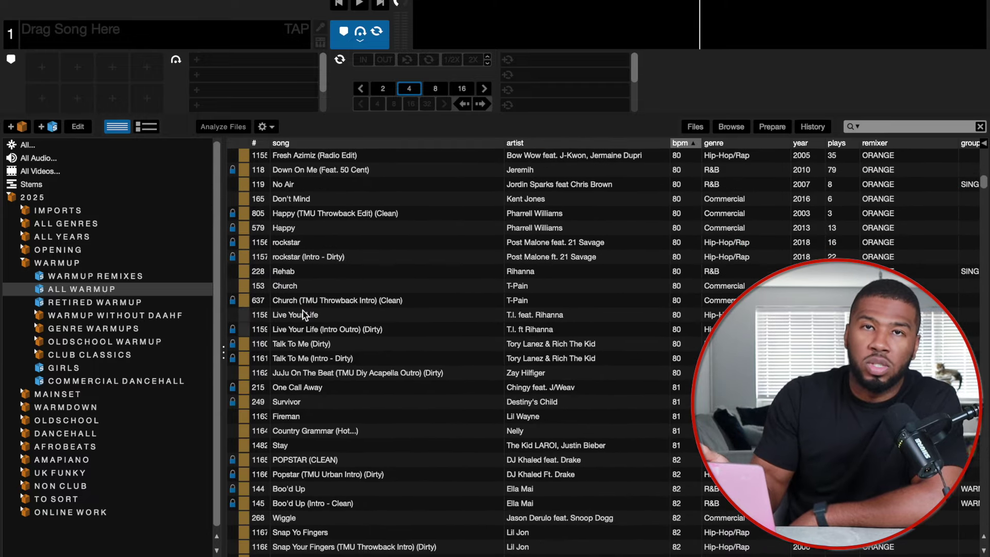
left_click(117, 302)
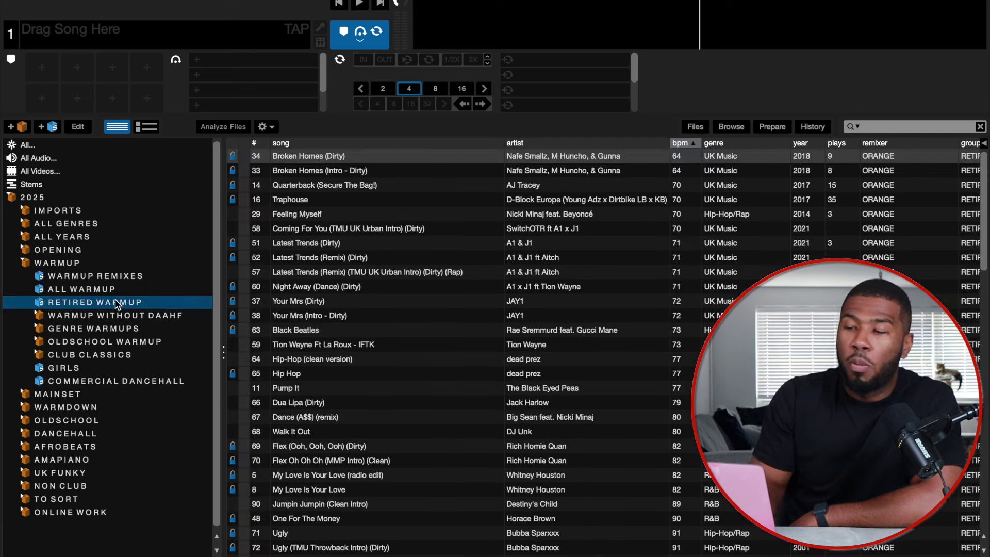
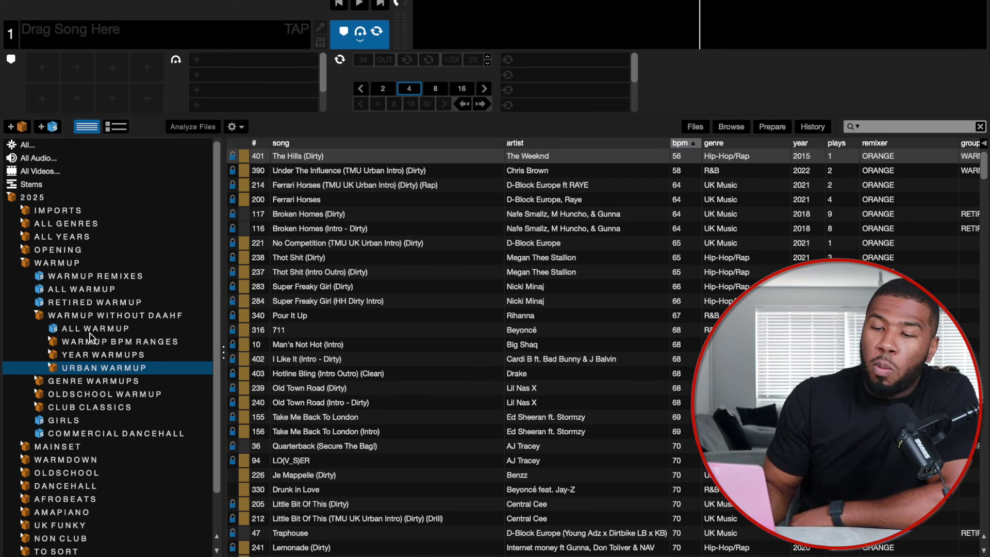
Step: Examine the smart crate rules of ALL WARMUP inside WARMUP WITHOUT DAAHF, close them unchanged and browse its tracks
left_click(90, 331)
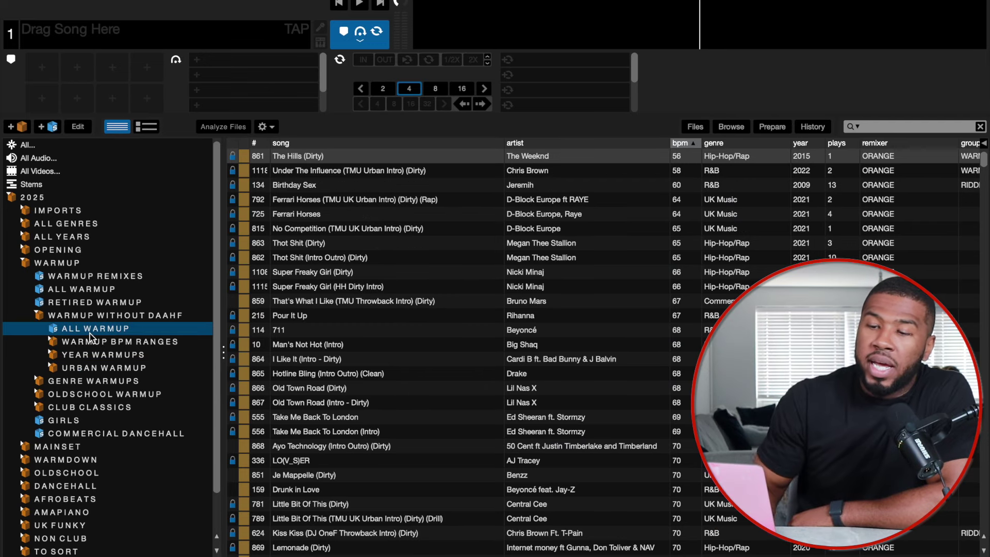
left_click(80, 130)
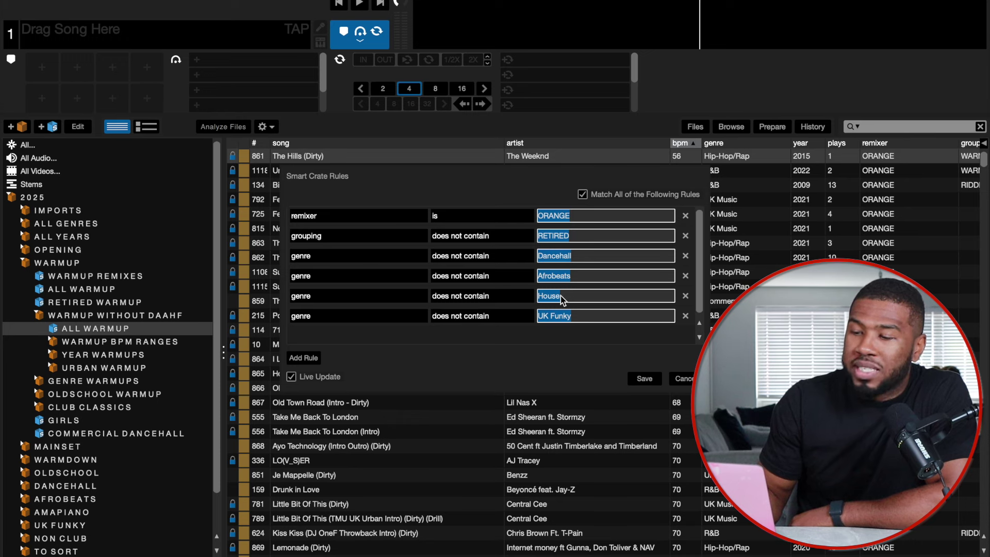
left_click(682, 379)
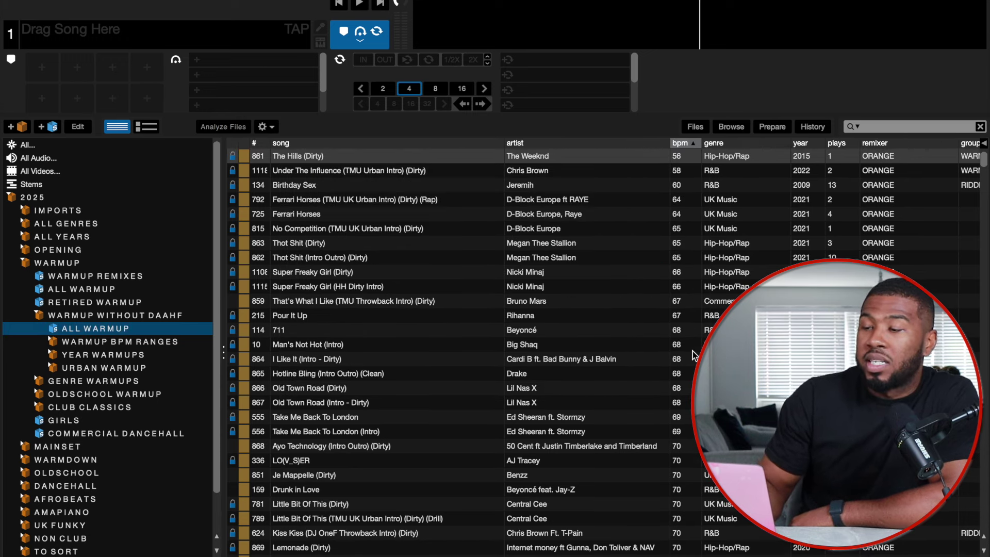
scroll(696, 255, "down", 2)
scroll(706, 229, "down", 4)
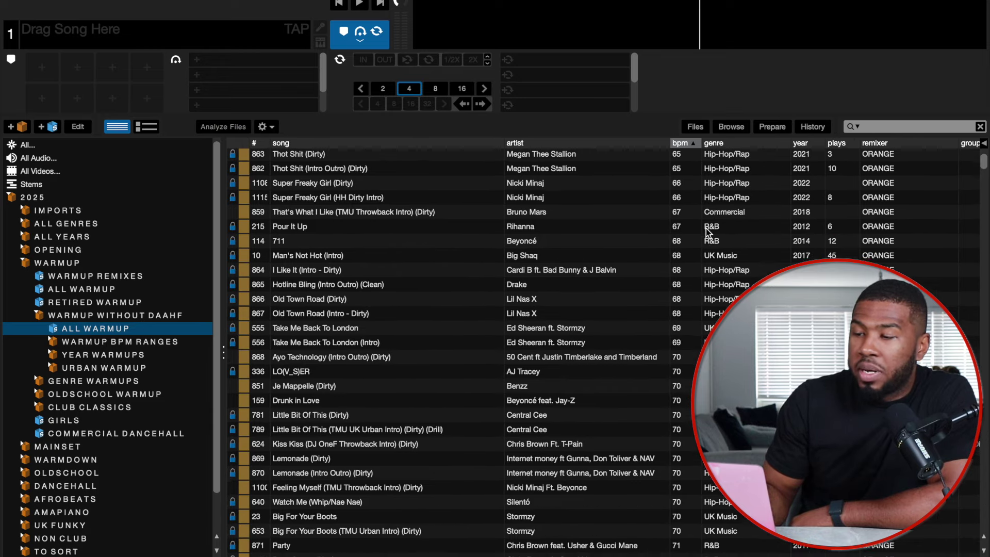
scroll(707, 230, "down", 1)
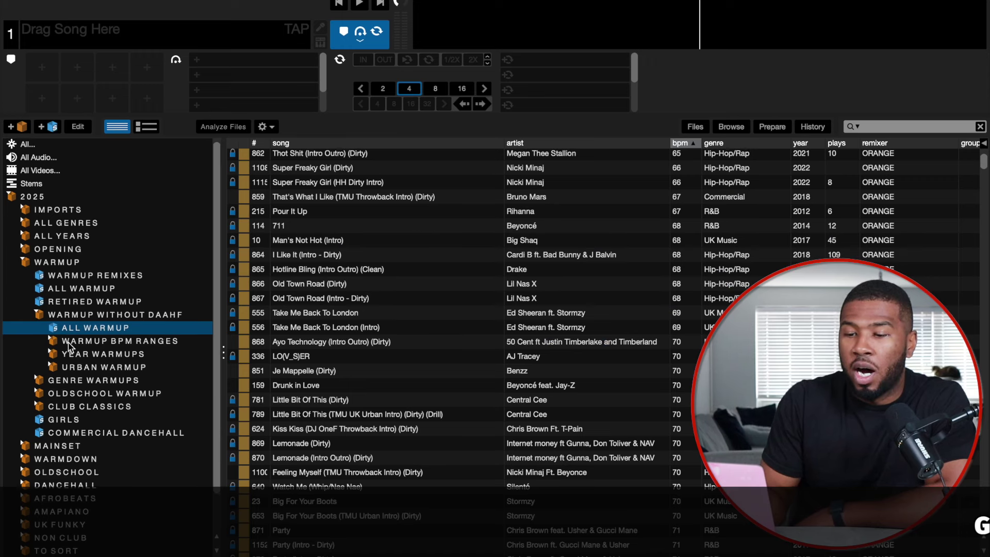
Step: Expand WARMUP BPM RANGES and view its 50 - 70, 70 - 80, 80 - 90 and 90 - 100 crates, returning to 50 - 70
scroll(70, 346, "down", 1)
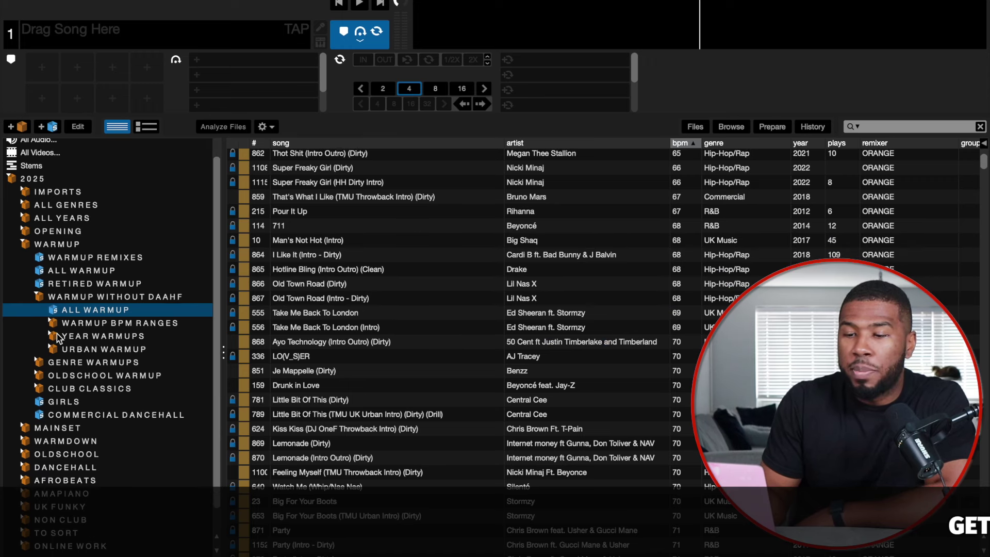
left_click(54, 325)
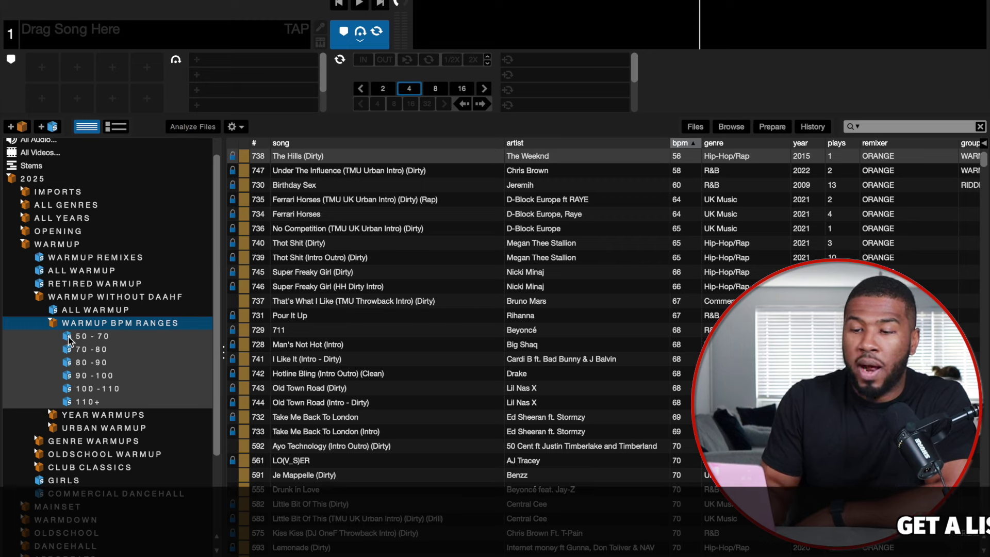
left_click(70, 338)
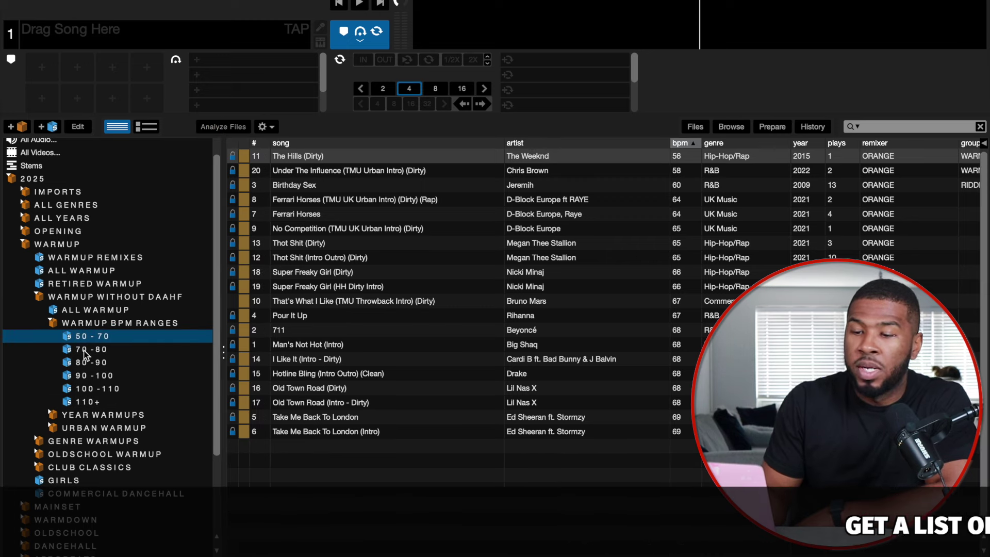
left_click(85, 350)
left_click(94, 364)
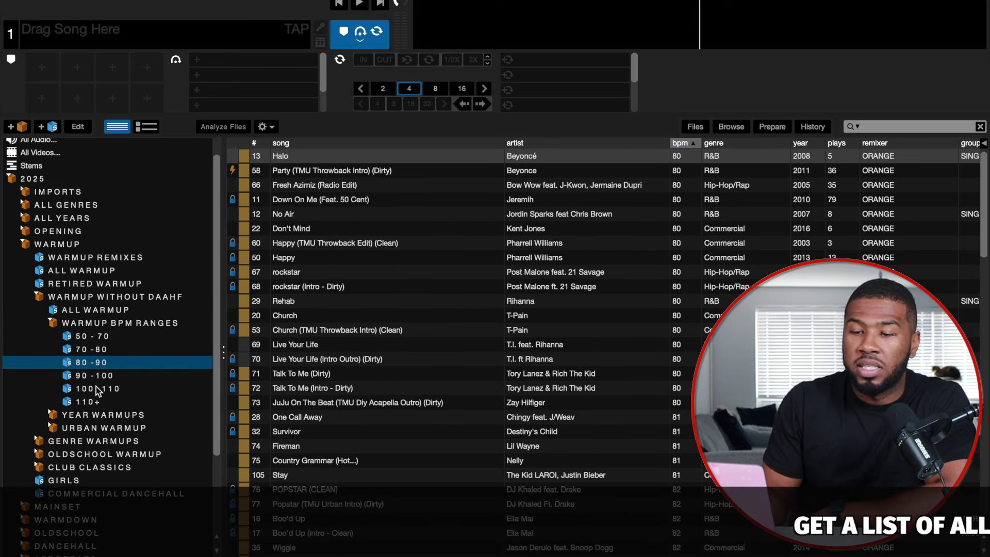
left_click(96, 378)
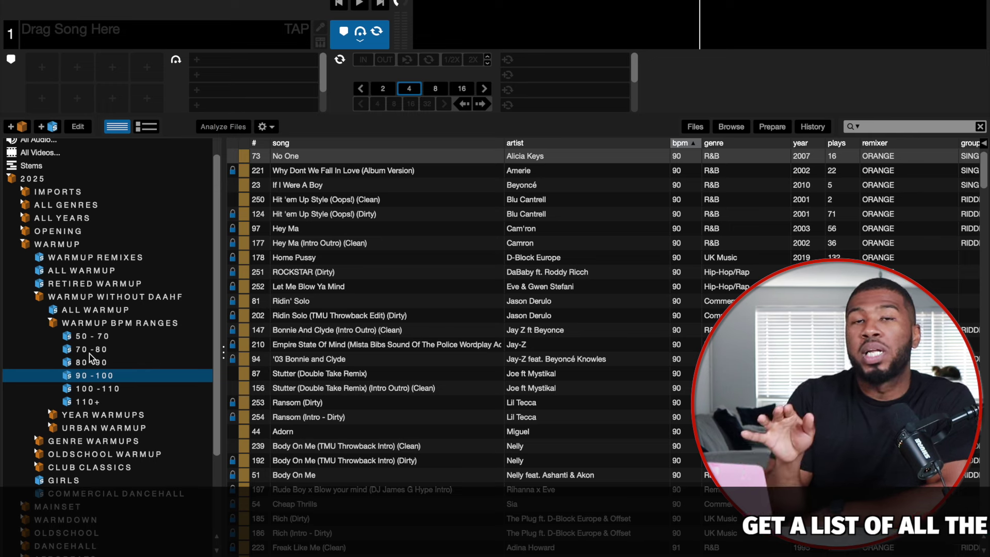
left_click(96, 338)
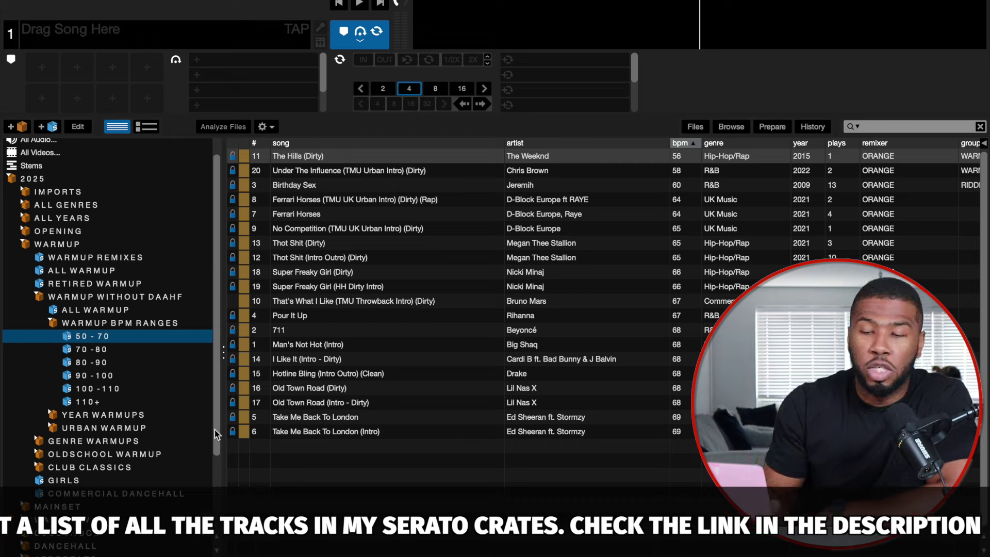
Step: Collapse WARMUP BPM RANGES, expand YEAR WARMUPS and view its BEFOFE 2010 and 2011 - 2018 crates
left_click(104, 414)
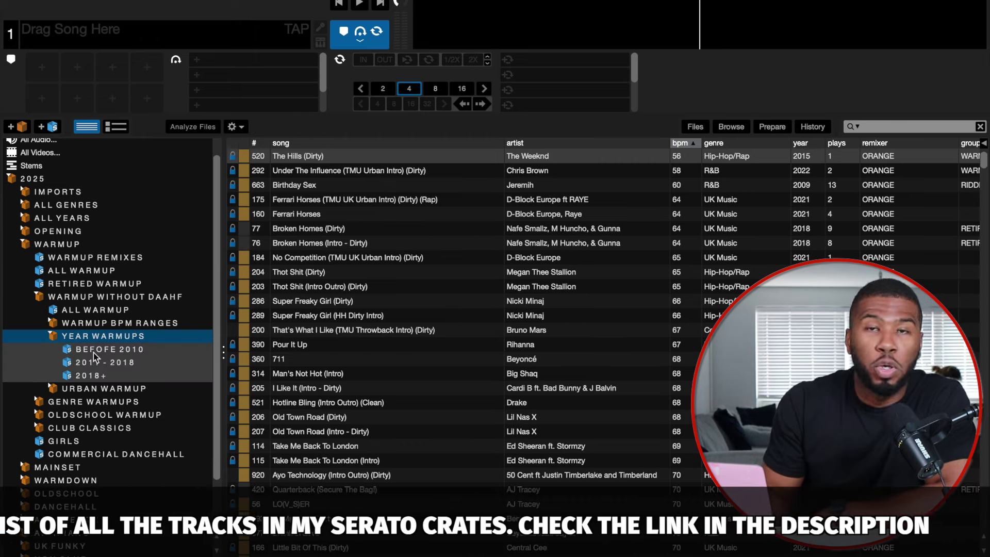
left_click(94, 353)
left_click(119, 363)
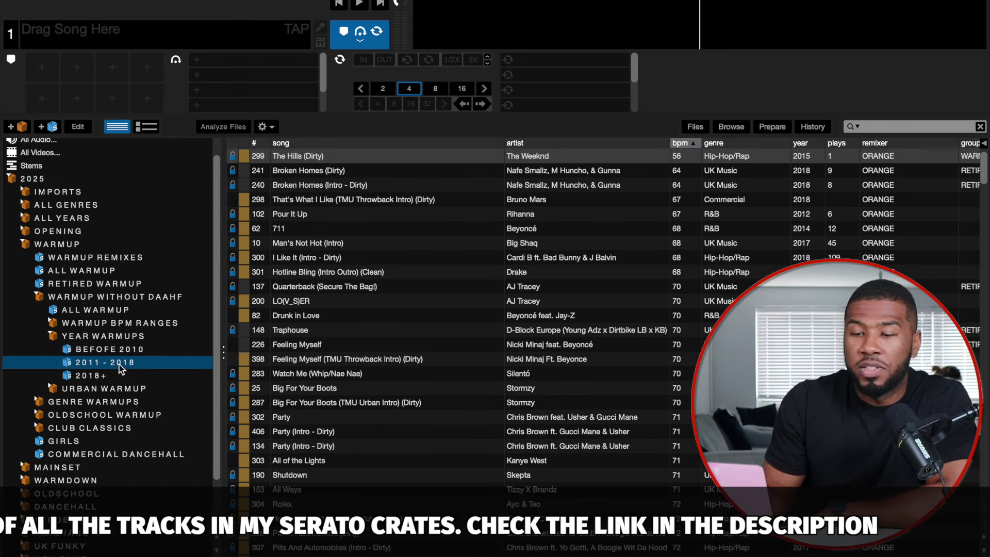
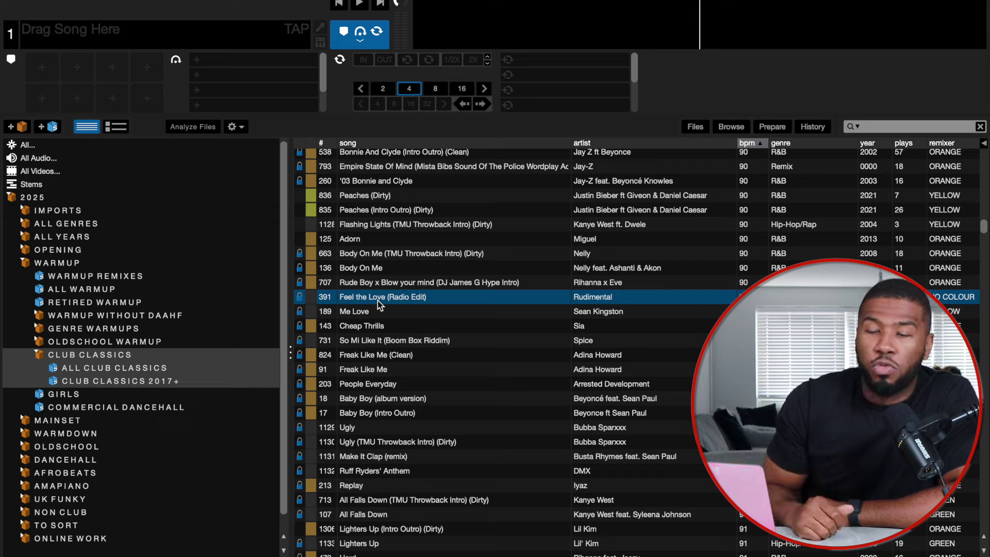
Step: Browse the CLUB CLASSICS tracks by rising BPM, and view the ALL CLUB CLASSICS and CLUB CLASSICS 2017+ subcrates
scroll(377, 301, "down", 15)
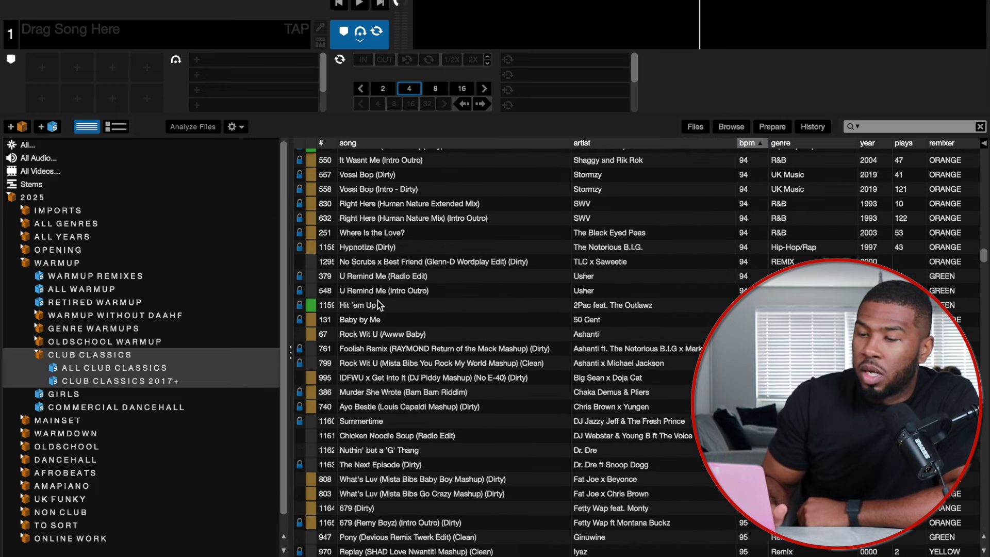
left_click(377, 305)
scroll(377, 305, "down", 10)
left_click(378, 305)
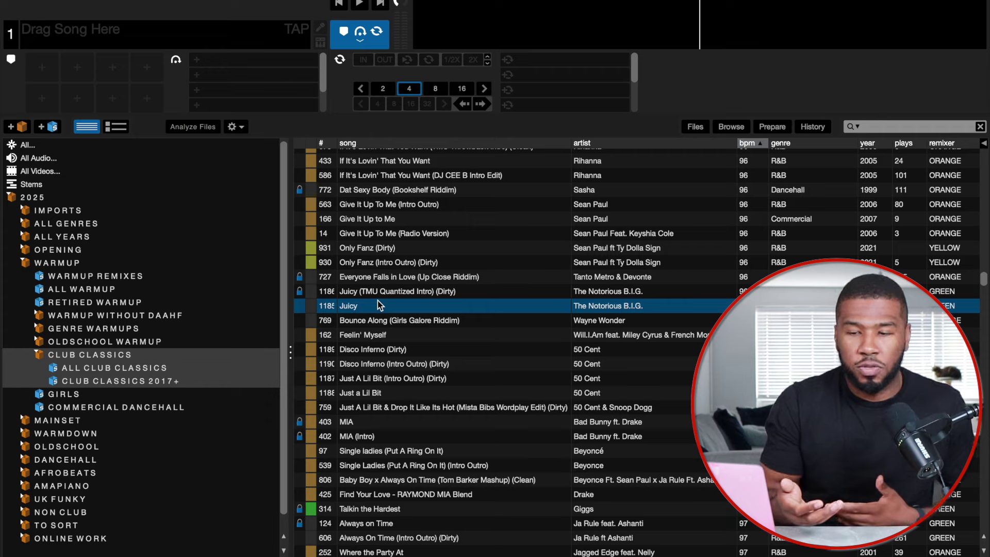
left_click(102, 369)
left_click(110, 381)
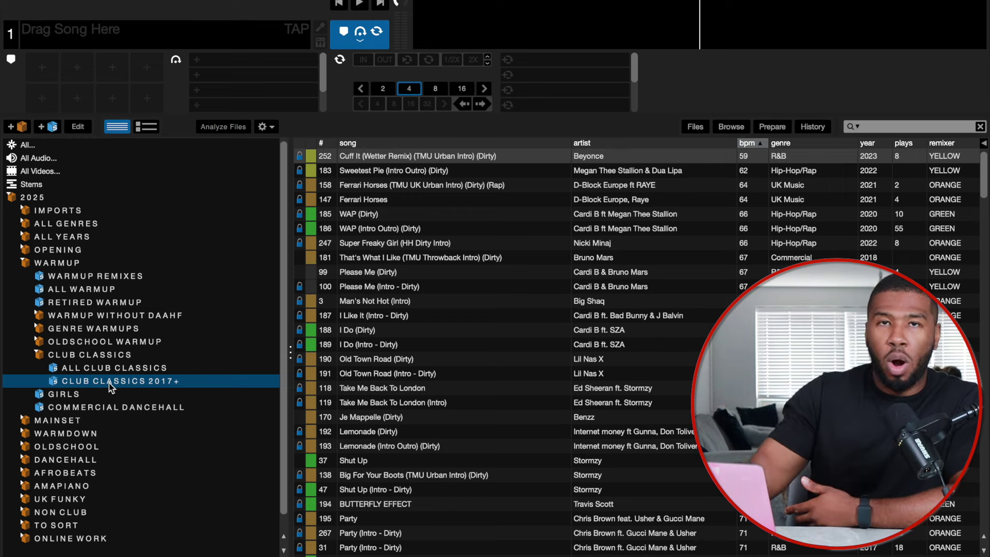
Step: Open the GIRLS crate and browse its tracks as far as Gangsta Lovin' (Dirty), selecting that track
left_click(67, 398)
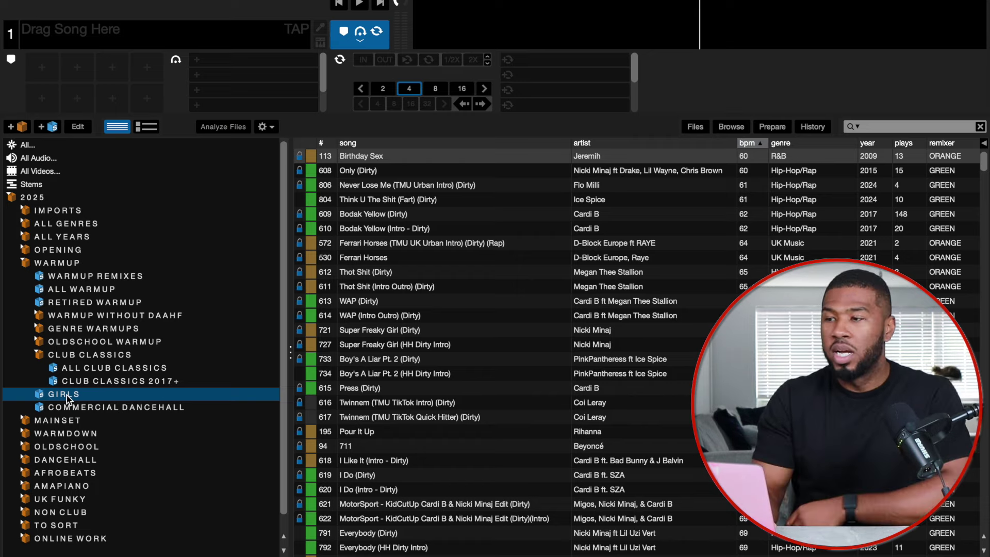
scroll(478, 331, "down", 20)
left_click(478, 330)
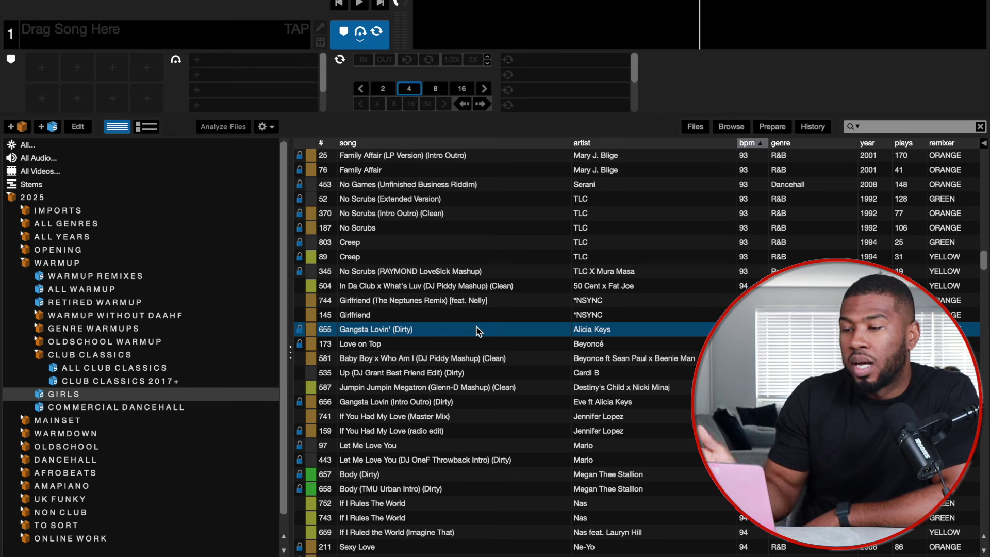
Step: Browse further down the GIRLS crate through its 96 and 97 BPM tracks, selecting Do It Again (feat. Chris Brown & Tyga) on the way
scroll(479, 331, "down", 15)
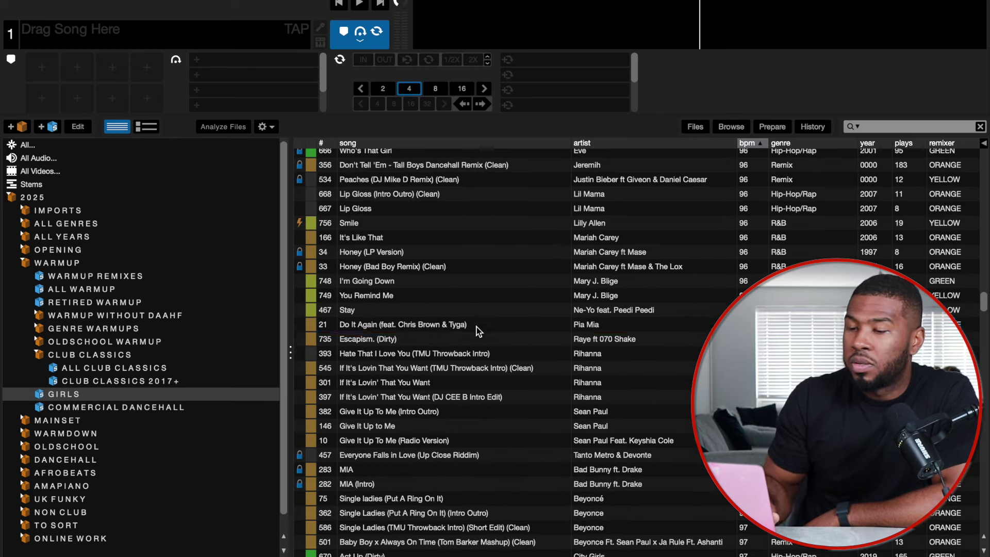
left_click(478, 330)
scroll(479, 330, "down", 15)
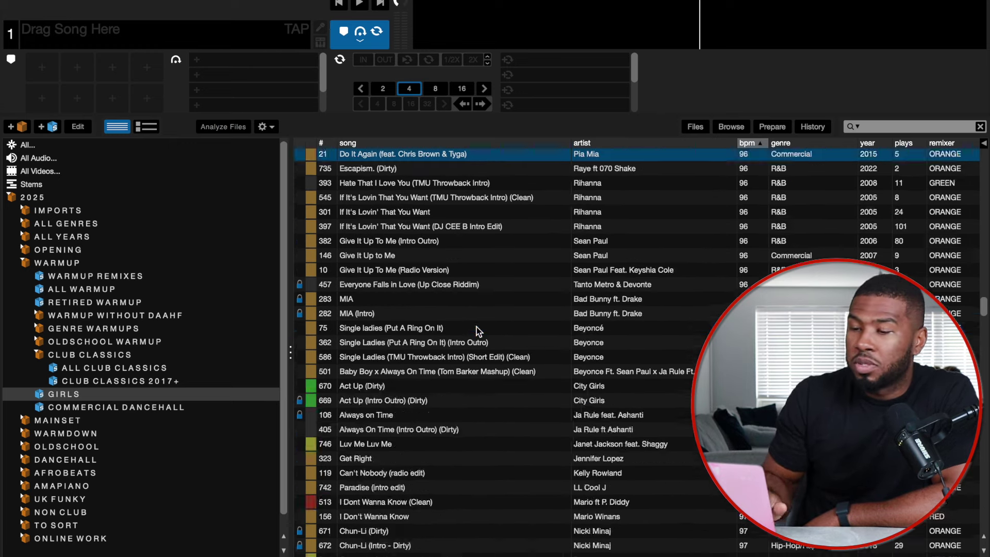
left_click(478, 323)
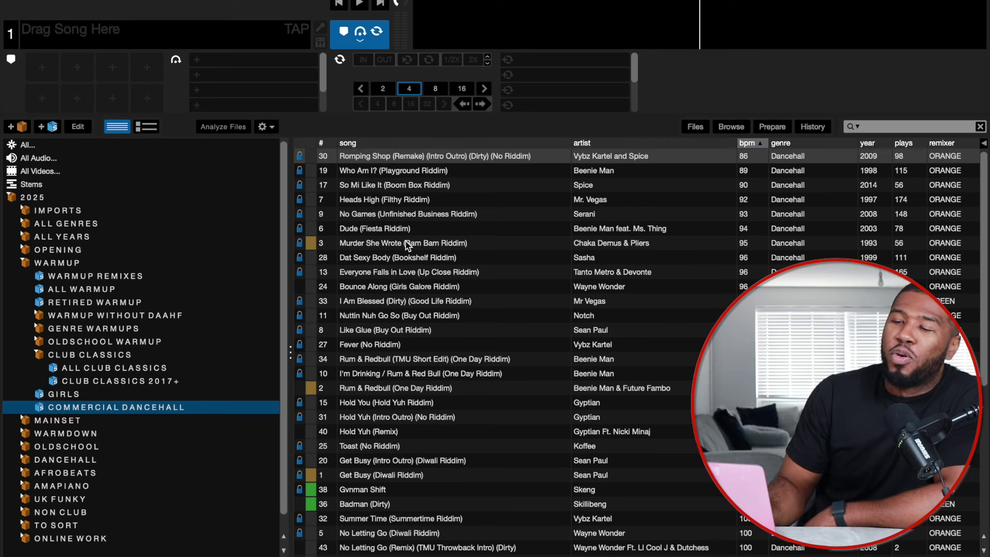
Step: Look through the COMMERCIAL DANCEHALL tracks, selecting Murder She Wrote and Hold You, and finish on Get Busy (Diwali Riddim) by Sean Paul
left_click(407, 243)
left_click(383, 402)
key("Up")
key("Down")
key("Down")
key("Down")
key("Down")
key("Down")
key("Down")
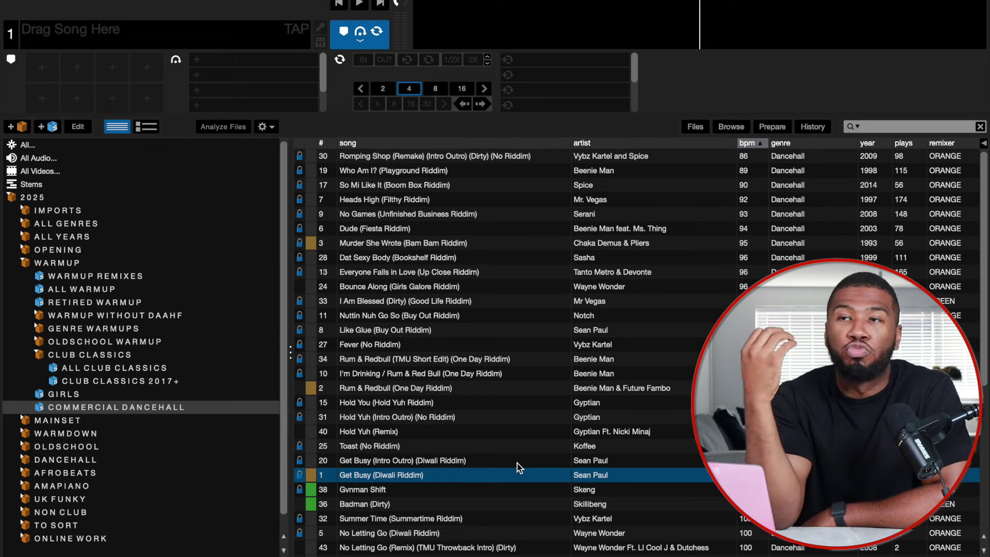
Step: Collapse the WARMUP crate, expand MAINSET and view its MAINSET and MAINSET RETIRED subcrates
left_click(26, 265)
left_click(24, 277)
left_click(38, 289)
left_click(63, 279)
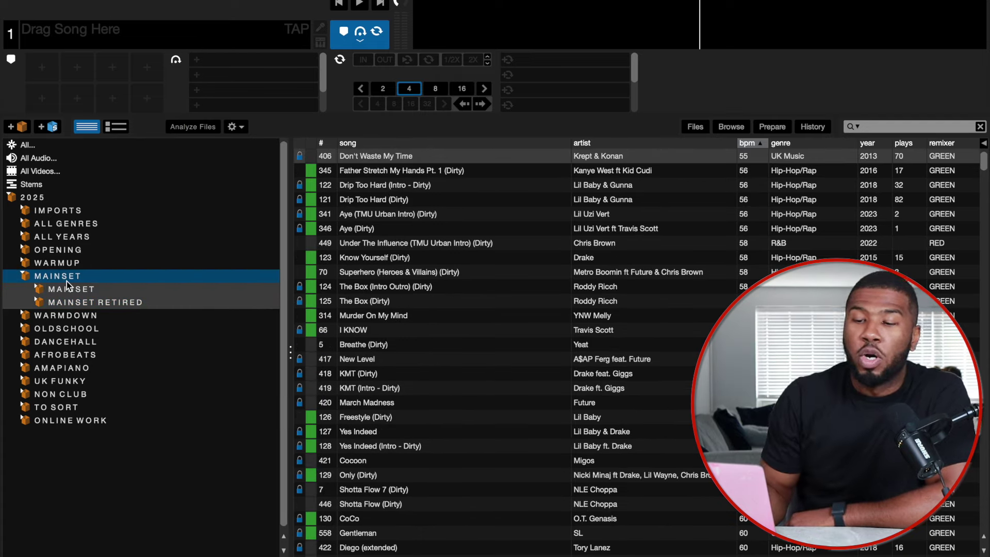
left_click(67, 289)
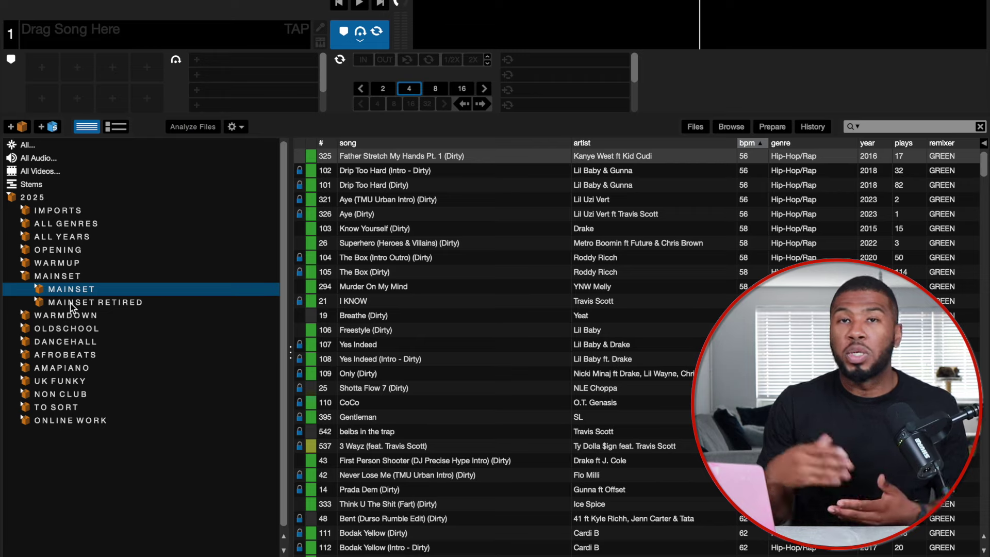
left_click(61, 303)
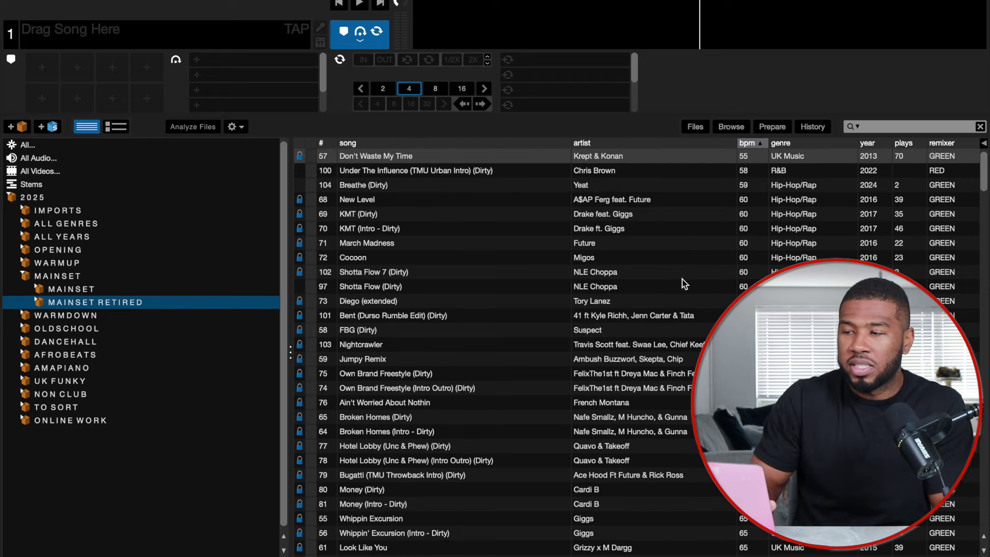
scroll(682, 283, "down", 15)
Step: Expand the inner MAINSET crate and its MAINSET WITHOUT DAAHFR subcrate, and view ALL MAINSET
left_click(37, 287)
left_click(69, 304)
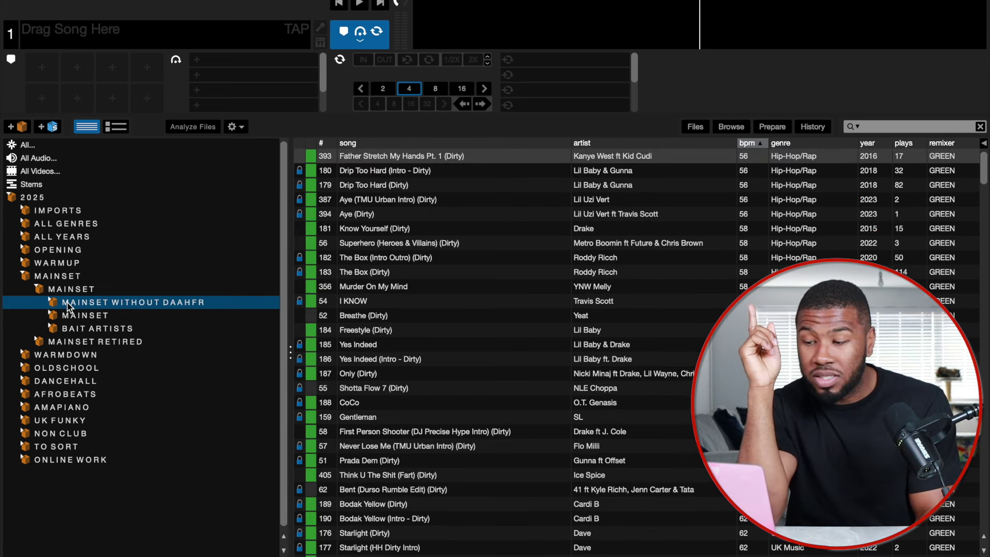
left_click(49, 304)
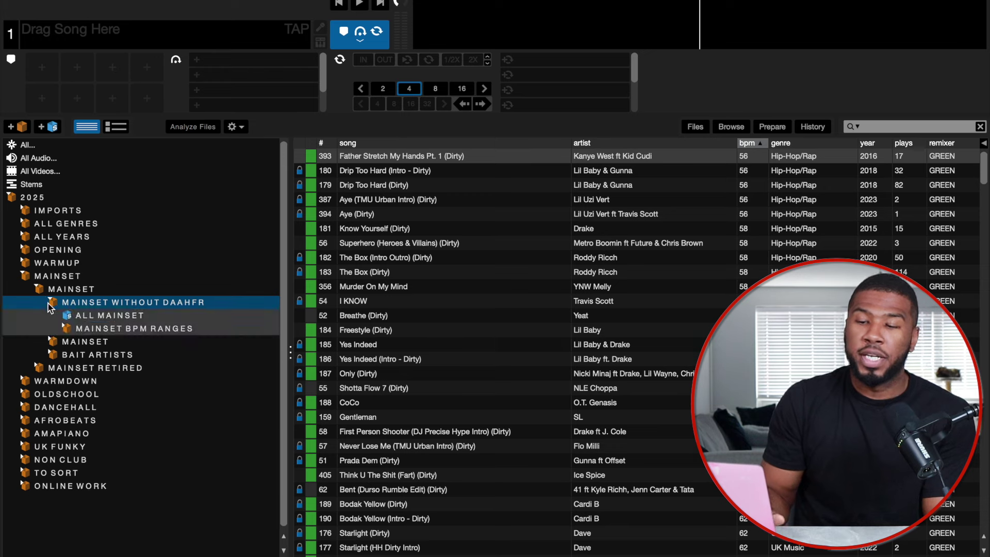
left_click(76, 316)
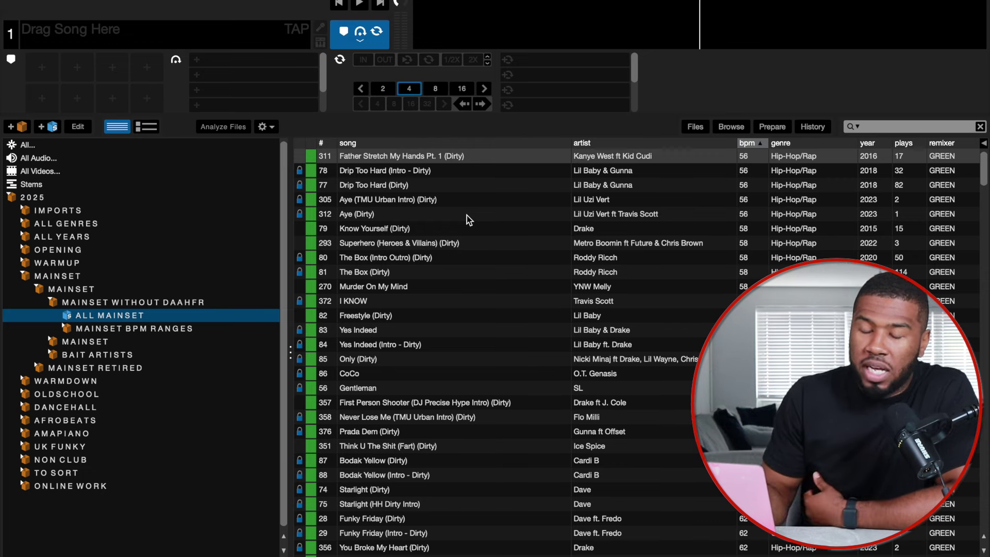
Step: Expand MAINSET BPM RANGES and browse the 70 - 80 and 80 - 90 crates, selecting Doja (Dirty) and Whoopty (Dirty) in the former
left_click(69, 331)
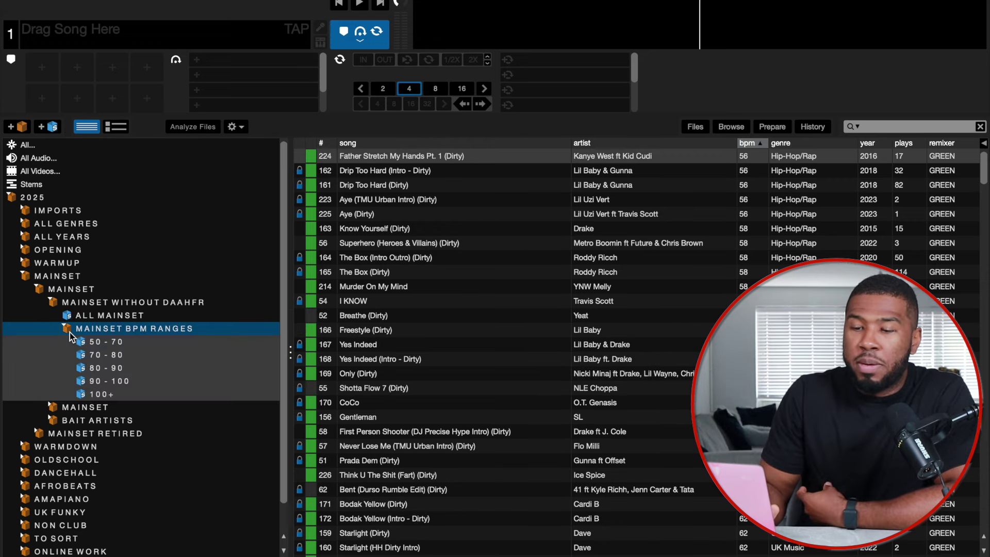
left_click(103, 356)
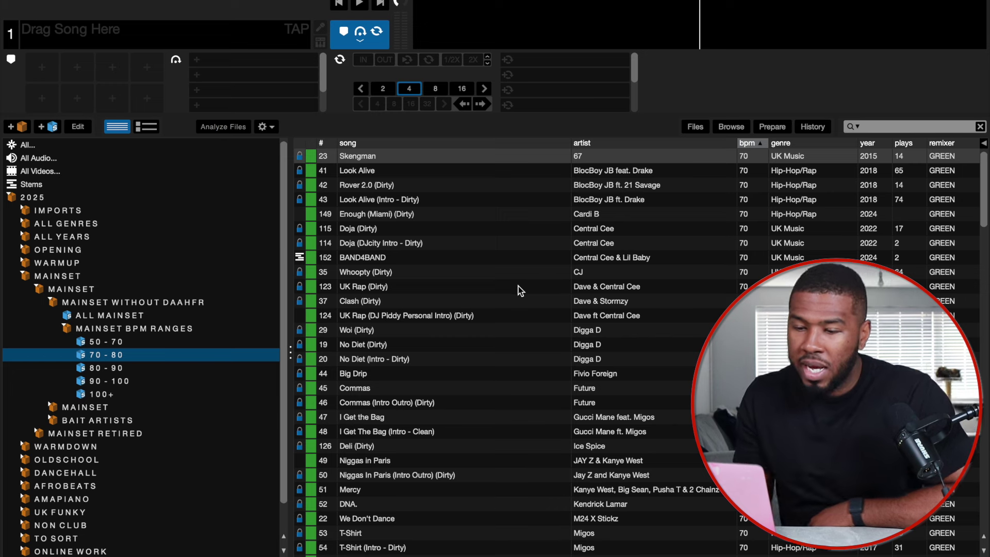
left_click(370, 230)
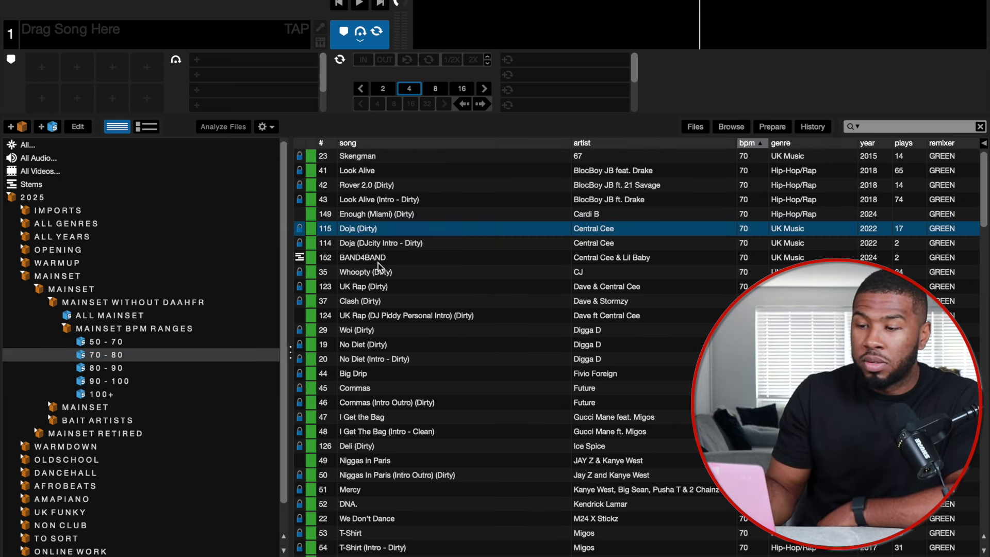
left_click(369, 253)
left_click(365, 273)
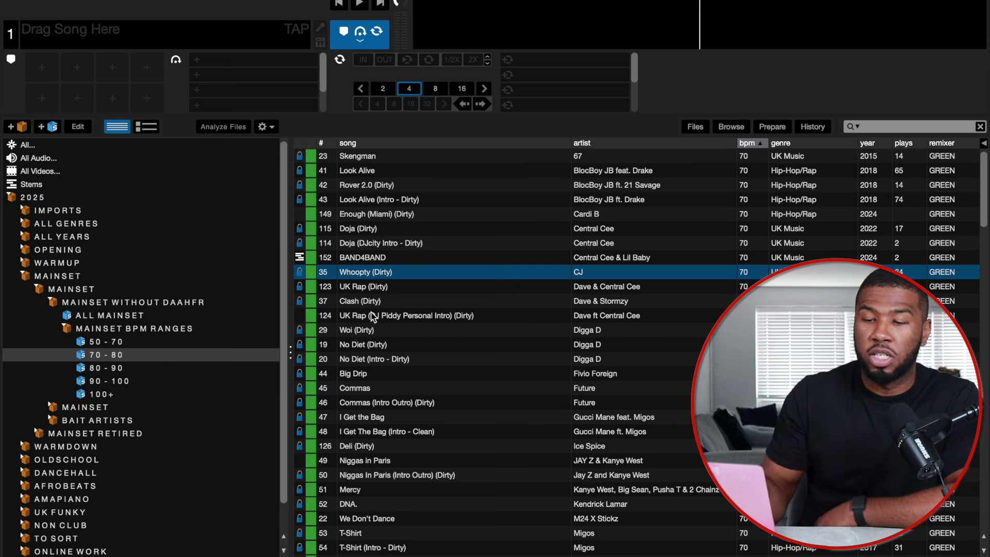
left_click(91, 369)
scroll(413, 353, "down", 4)
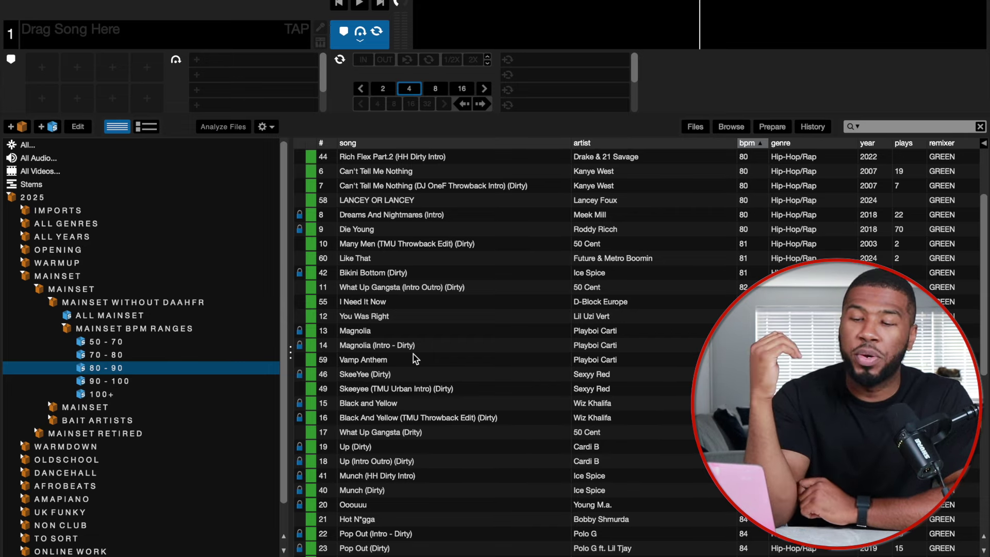
Step: Collapse MAINSET BPM RANGES and MAINSET WITHOUT DAAHFR, and expand the innermost MAINSET crate with its HIPHOP and UK MUSIC subcrates collapsed
left_click(81, 324)
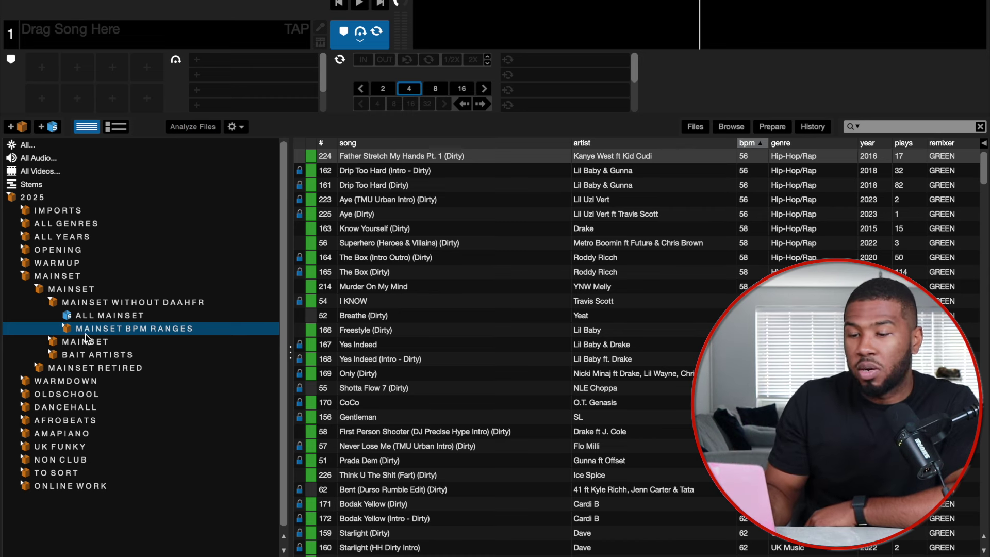
left_click(53, 307)
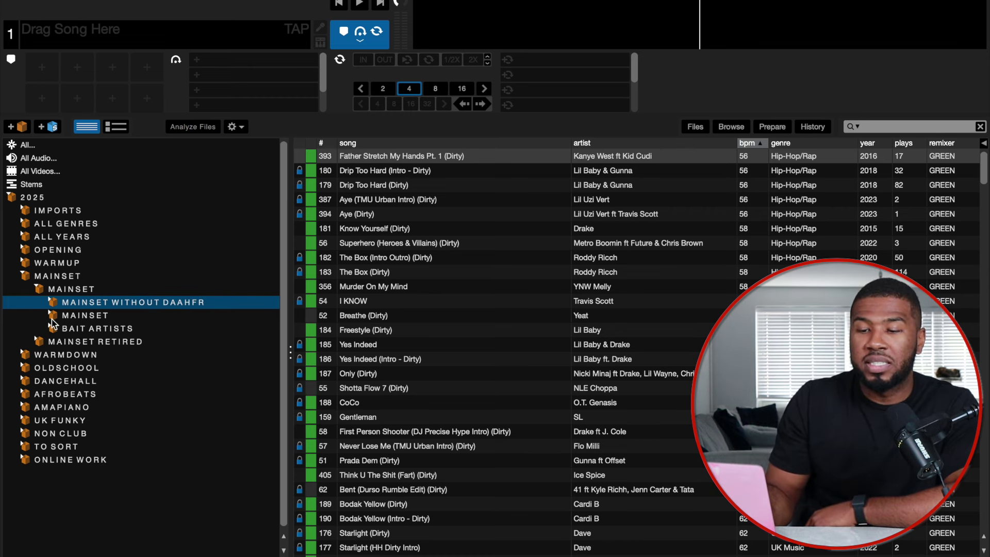
left_click(53, 318)
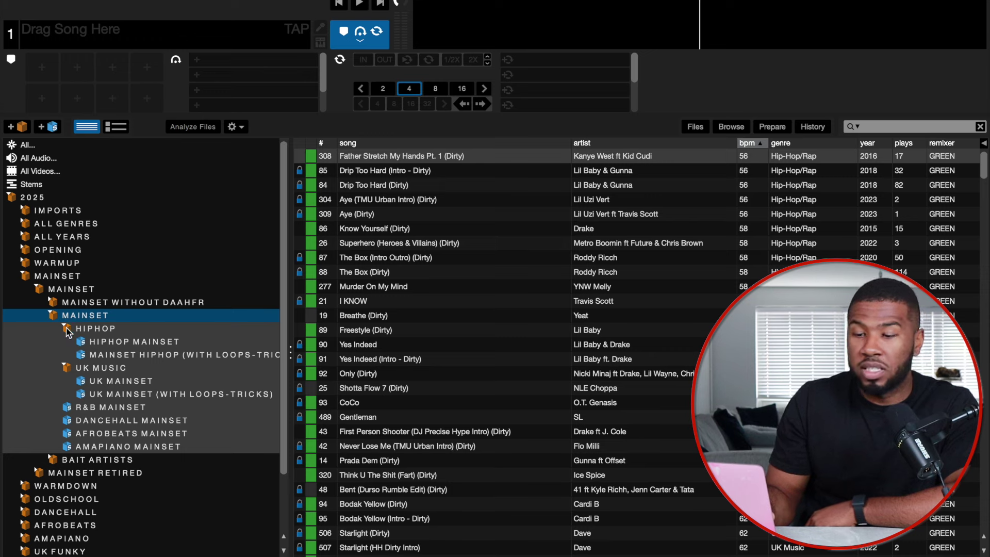
left_click(66, 329)
left_click(67, 342)
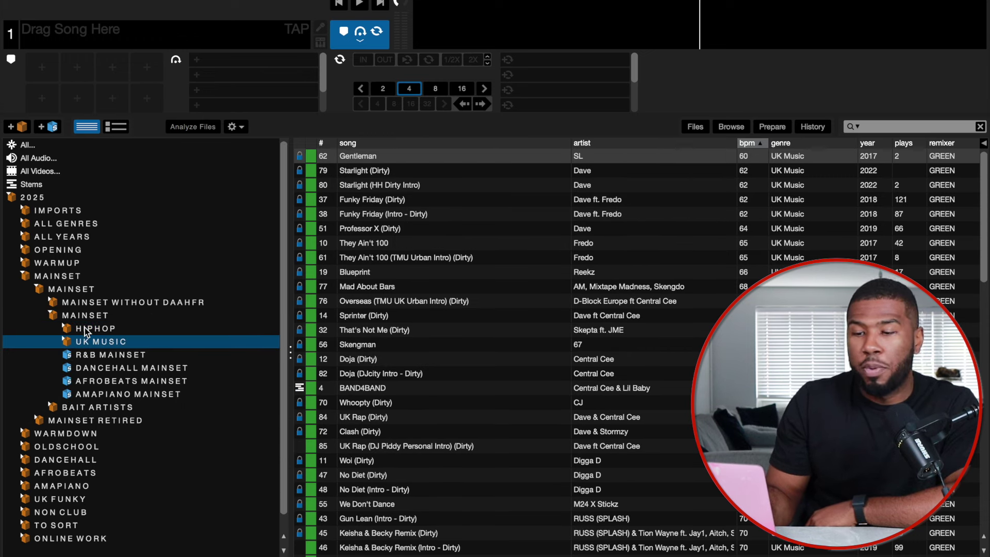
Step: View the mainset genre crates from HIPHOP and UK MUSIC through R&B, DANCEHALL, AFROBEATS and AMAPIANO MAINSET, returning to HIPHOP
left_click(84, 326)
left_click(96, 343)
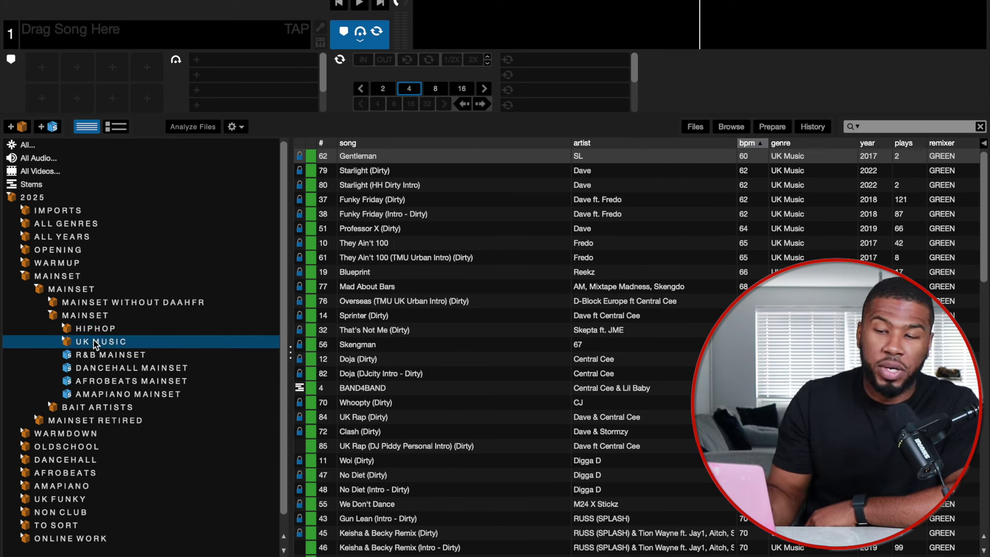
key("Down")
key("Down")
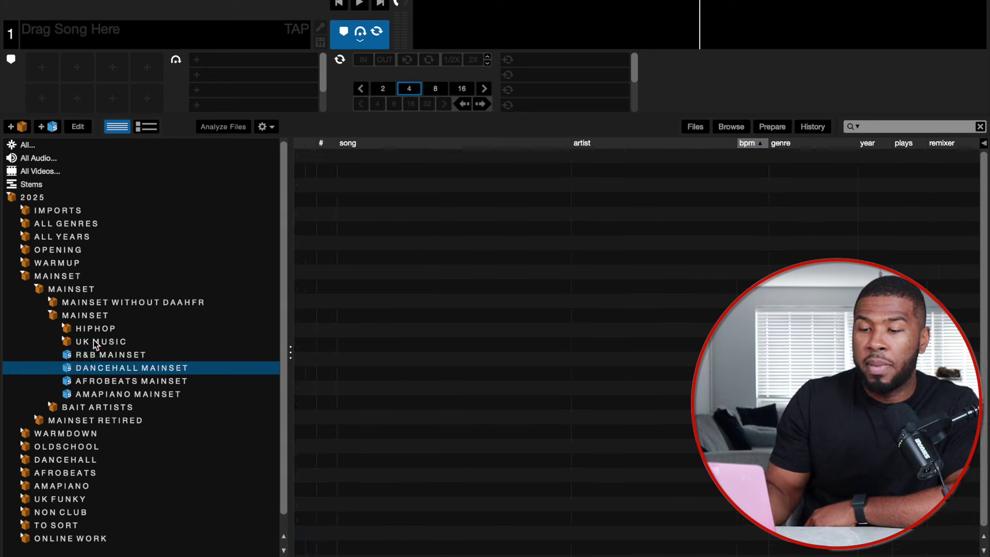
key("Down")
key("Down")
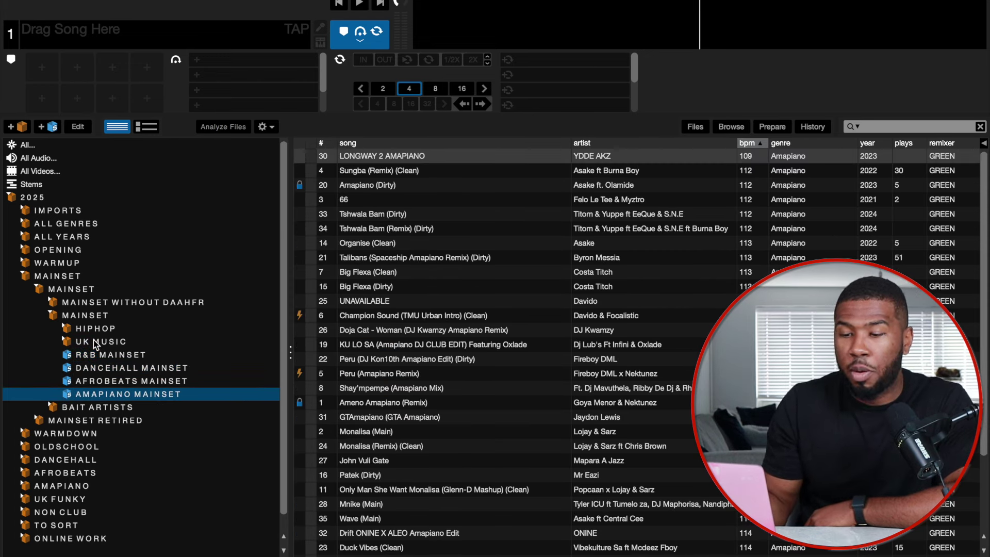
key("Up")
left_click(95, 343)
key("Up")
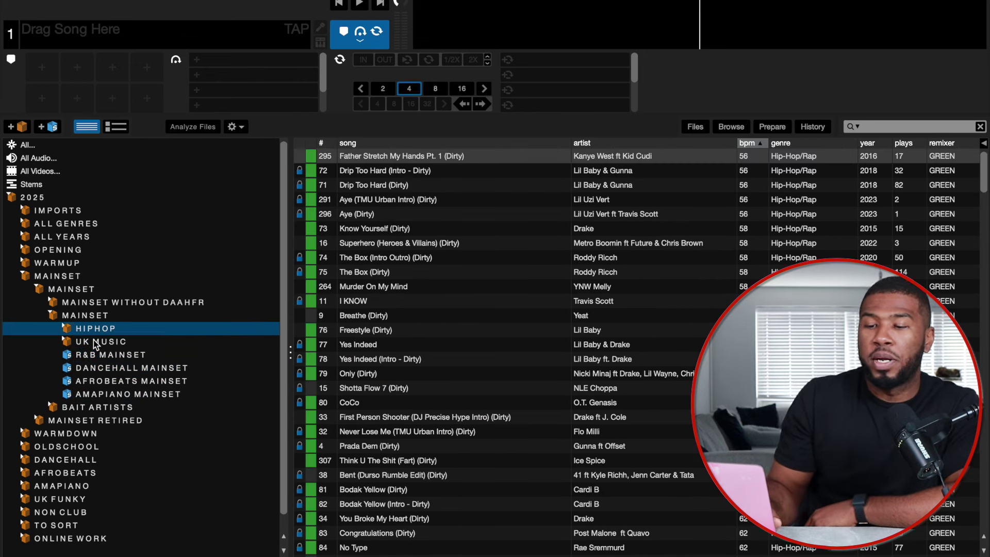
Step: Expand HIPHOP, widen the crate list until the full names fit, and view MAINSET HIPHOP (WITH LOOPS-TRICKS)
left_click(68, 328)
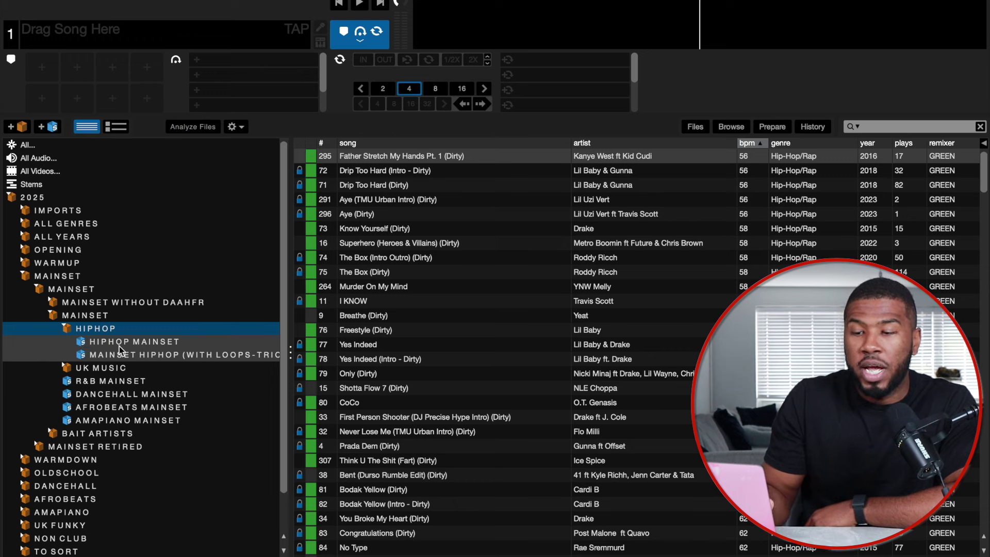
left_click_drag(291, 349, 374, 350)
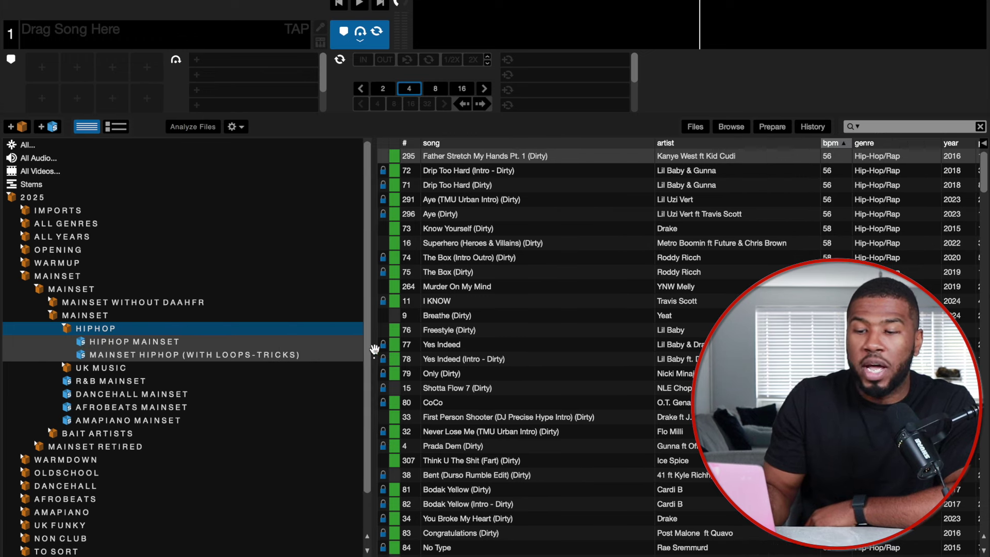
left_click(191, 355)
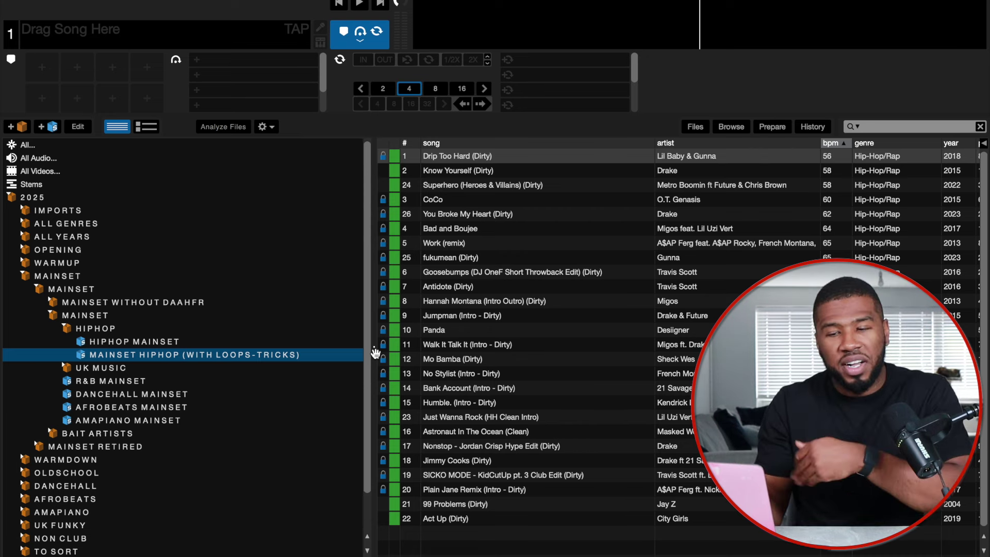
Step: Collapse HIPHOP, expand UK MUSIC and view its UK MAINSET and UK MAINSET (WITH LOOPS-TRICKS) crates
left_click(66, 330)
left_click(65, 341)
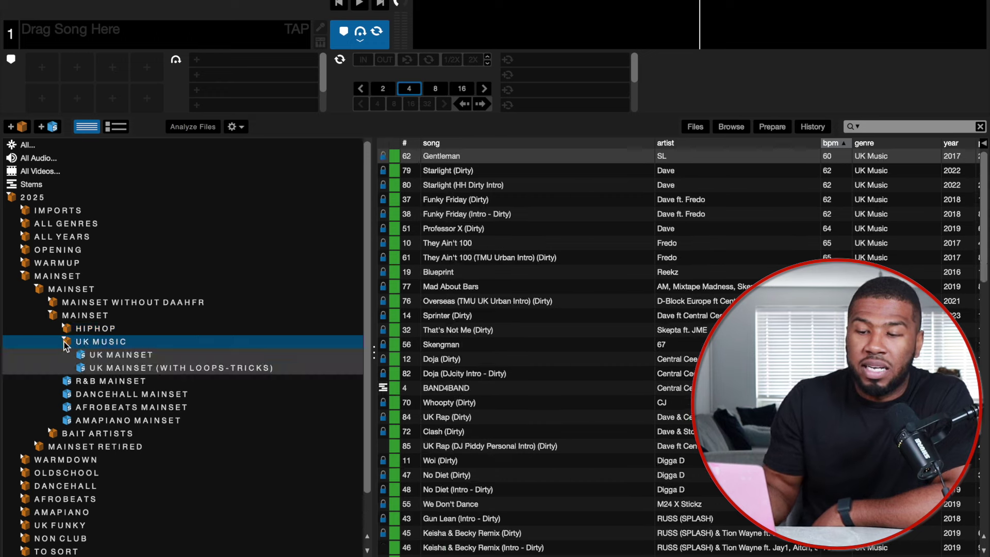
left_click(116, 356)
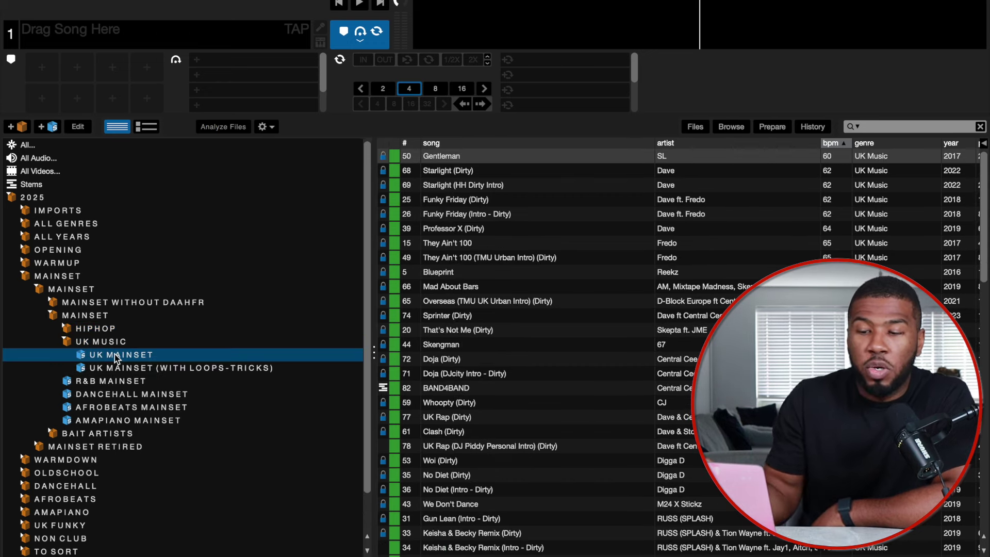
left_click(176, 368)
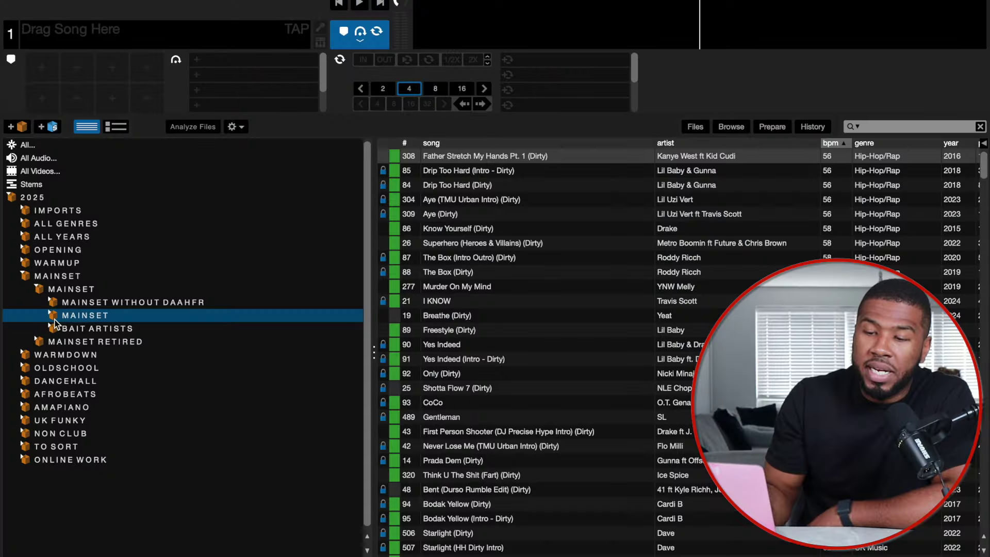
Step: Open the BAIT ARTISTS crate inside MAINSET and expand its subcrates
left_click(74, 331)
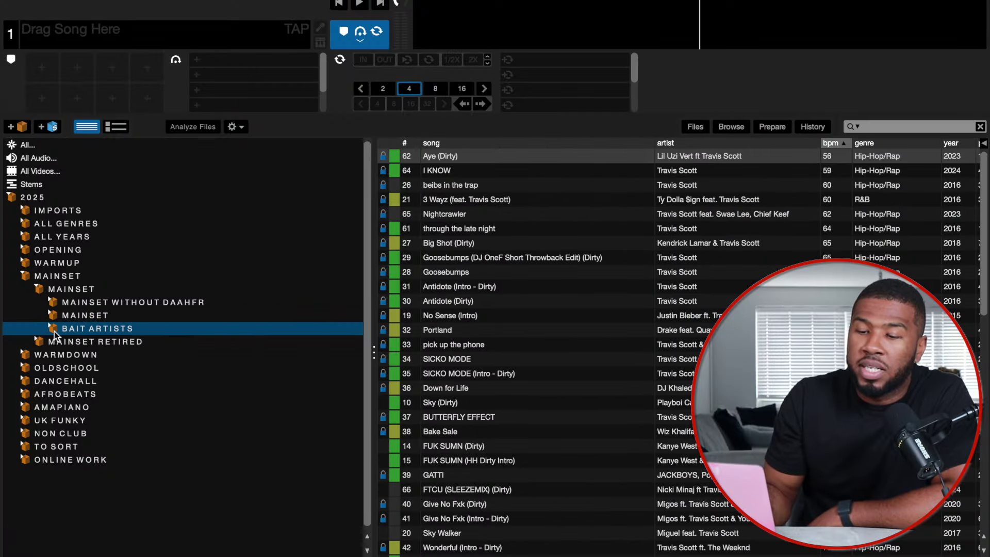
left_click(53, 330)
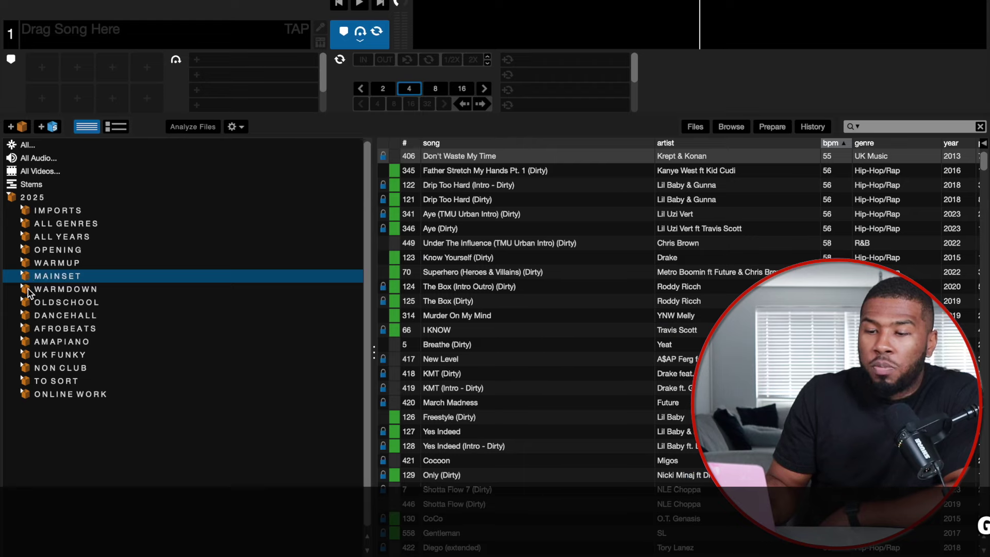
Step: Expand the WARMDOWN crate, skim its tracks, and view the ALL WARMDOWN, R&B WARMDOWN and HIPHOP WARMDOWN subcrates
left_click(29, 292)
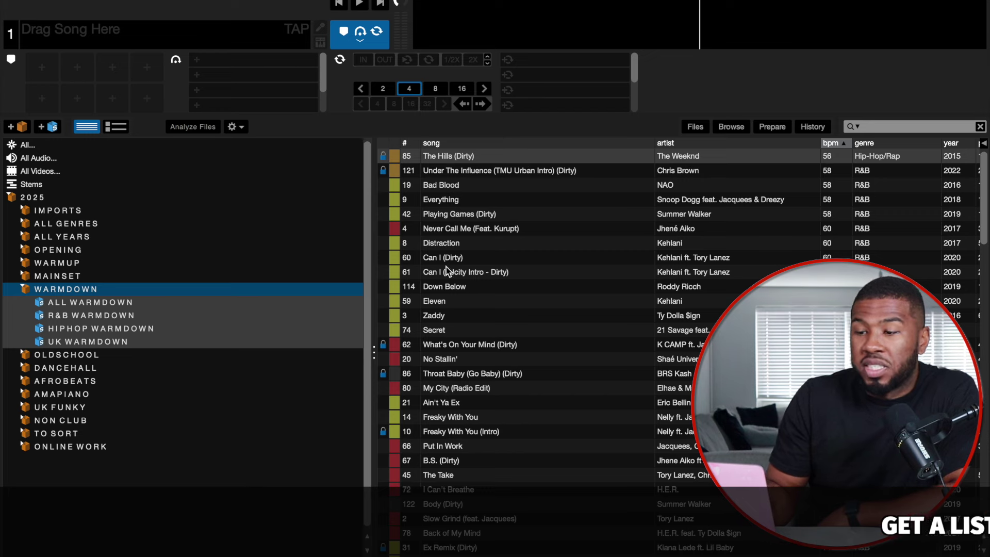
scroll(447, 267, "down", 10)
scroll(447, 267, "up", 10)
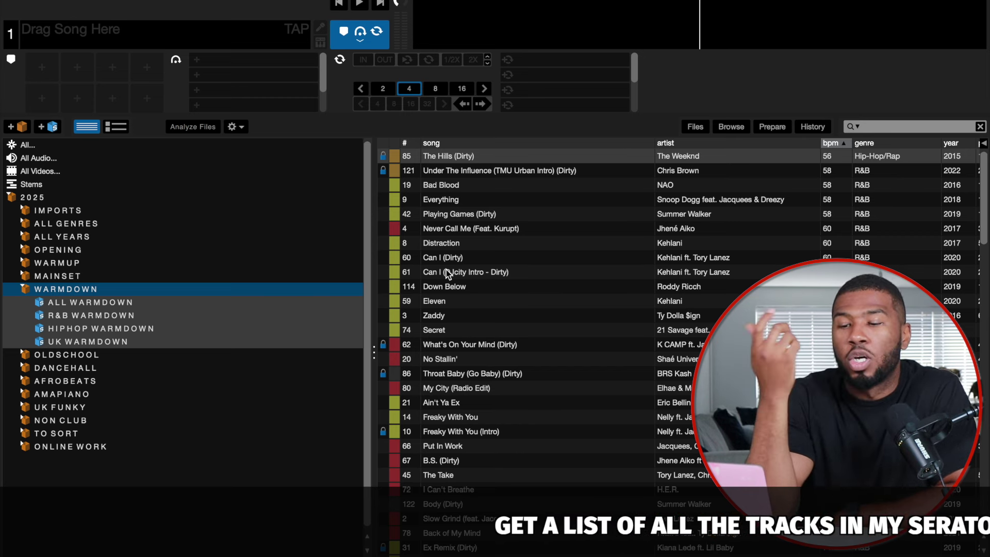
left_click(118, 302)
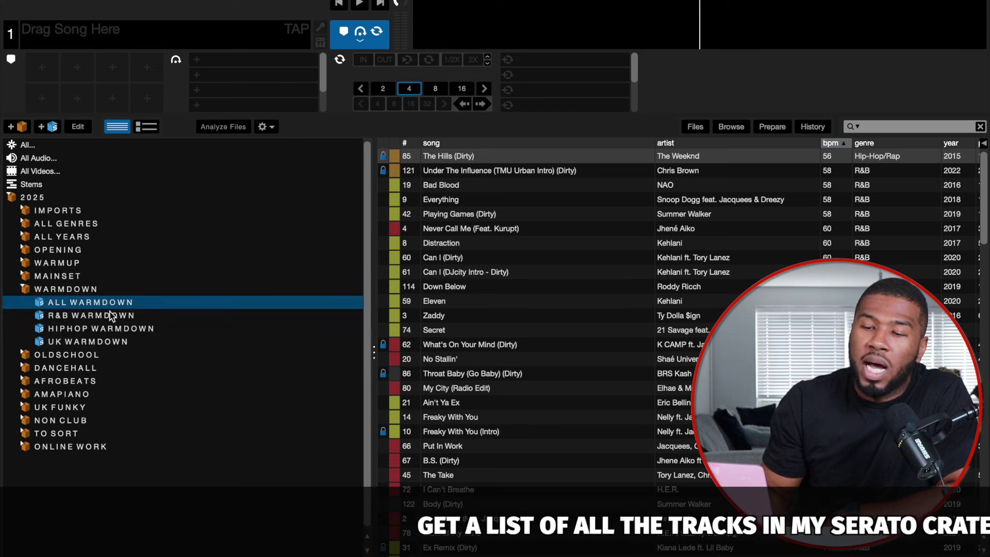
left_click(100, 317)
left_click(85, 330)
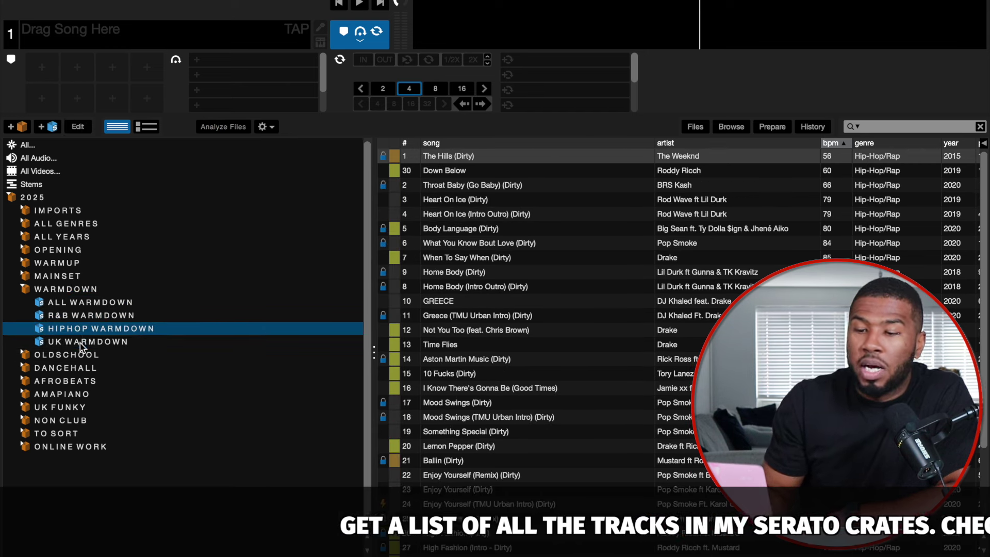
Step: View the UK WARMDOWN crate, expand the OLDSCHOOL crate and collapse its LOVERS ROCK, 80S, MOTOWN and GROUPS(OO) subcrates
left_click(79, 342)
left_click(49, 354)
left_click(39, 391)
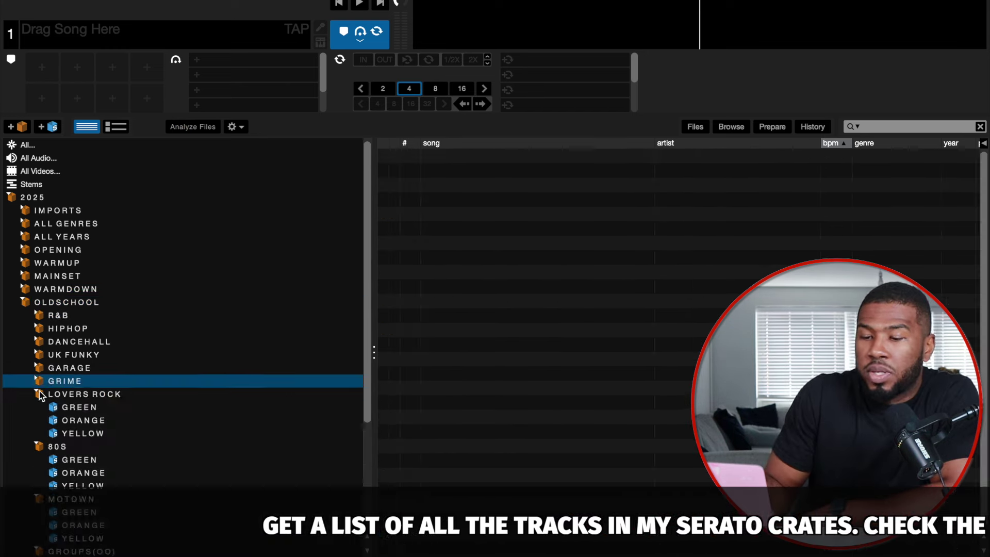
left_click(41, 407)
left_click(41, 421)
left_click(42, 434)
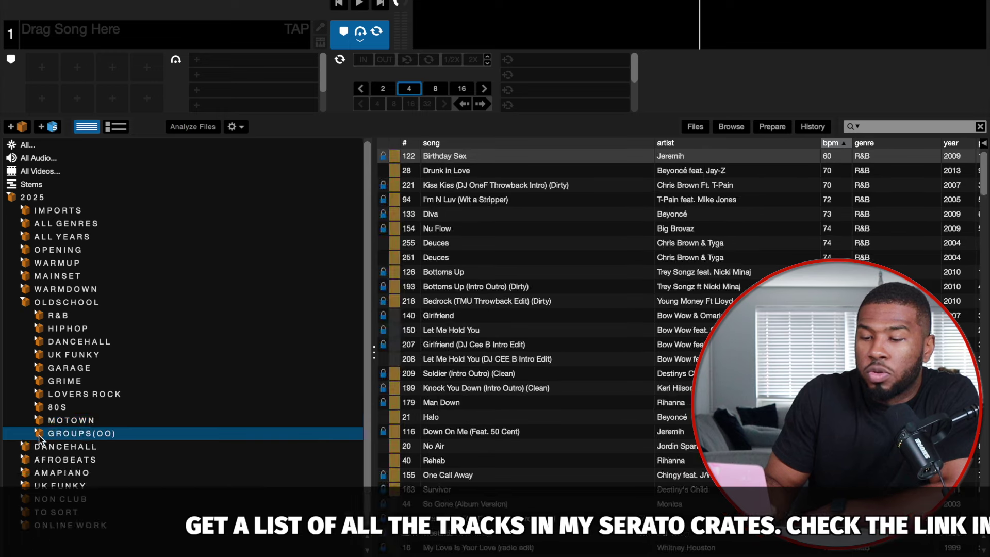
Step: Browse the OLDSCHOOL genre crates one by one from R&B down to 80S and return to R&B
left_click(58, 316)
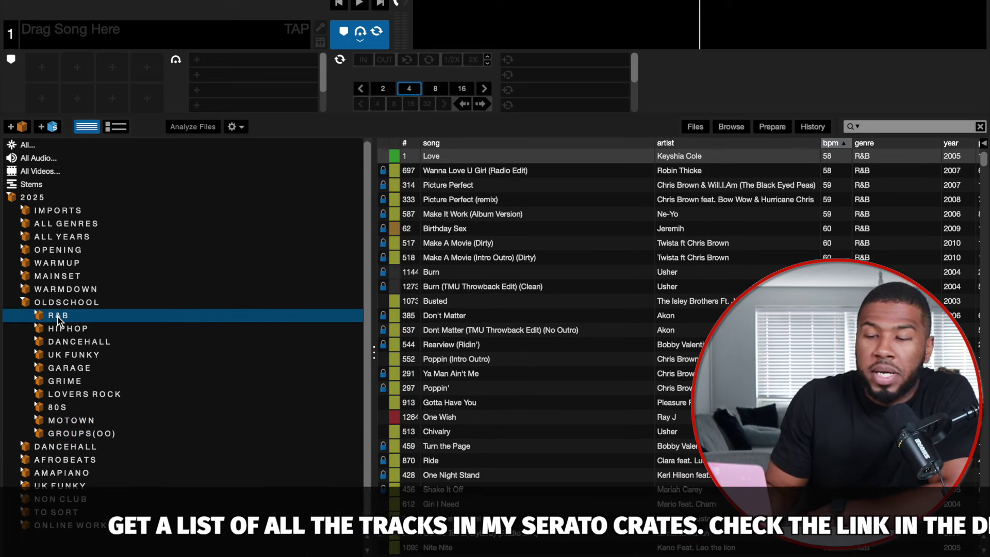
key("Down")
key("Down")
key("Down")
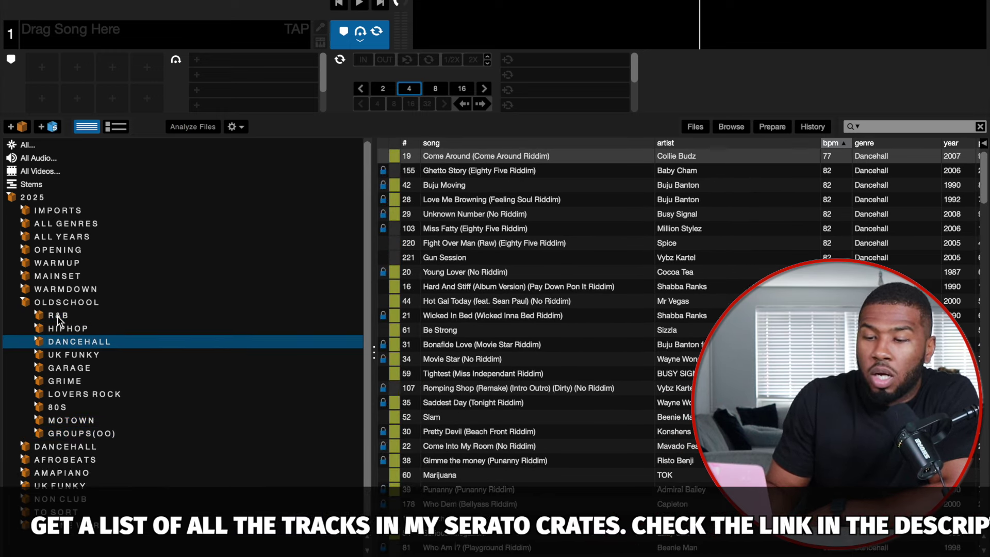
key("Down")
key("Down")
key("Down")
key("Down")
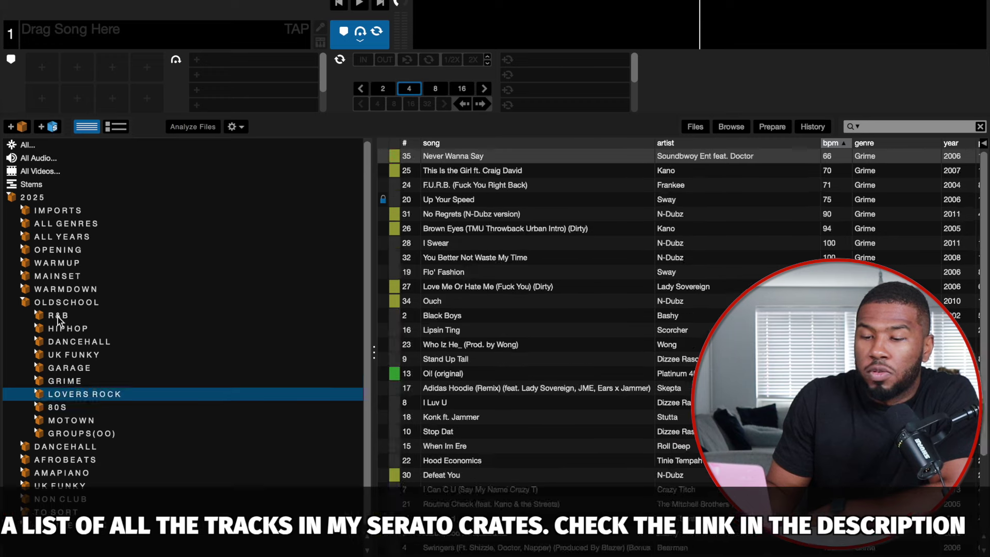
key("Down")
key("Up")
key("Up")
key("Up")
key("Up")
key("Up")
key("Up")
key("Up")
key("Up")
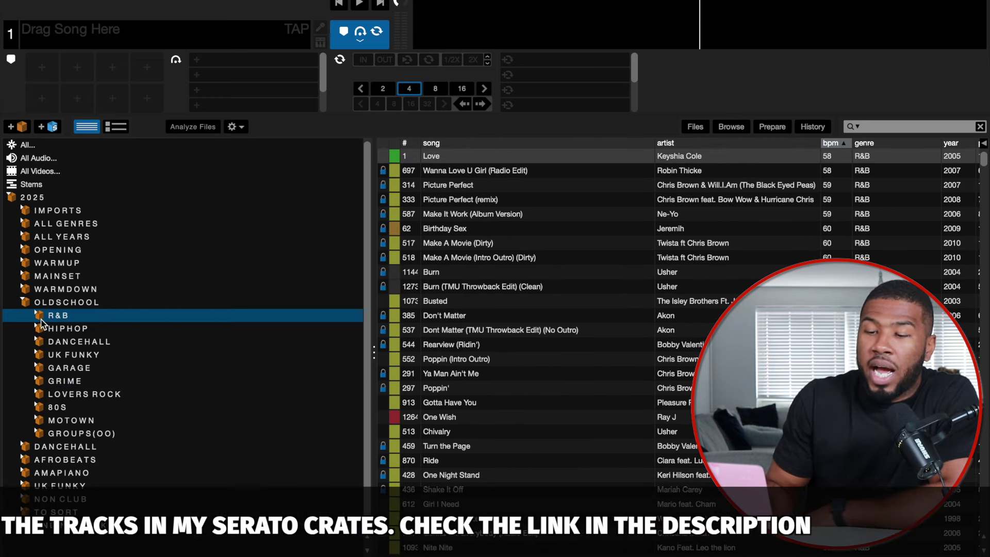
Step: Expand the R&B crate inside OLDSCHOOL and compare its GREEN, ORANGE and YELLOW subcrates with the full R&B track list
left_click(41, 319)
left_click(88, 328)
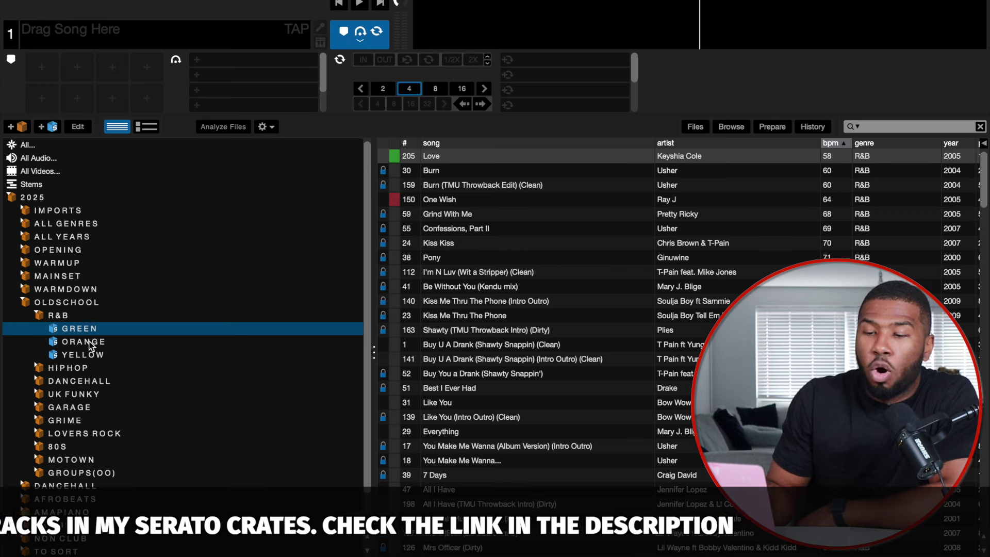
left_click(87, 341)
left_click(95, 356)
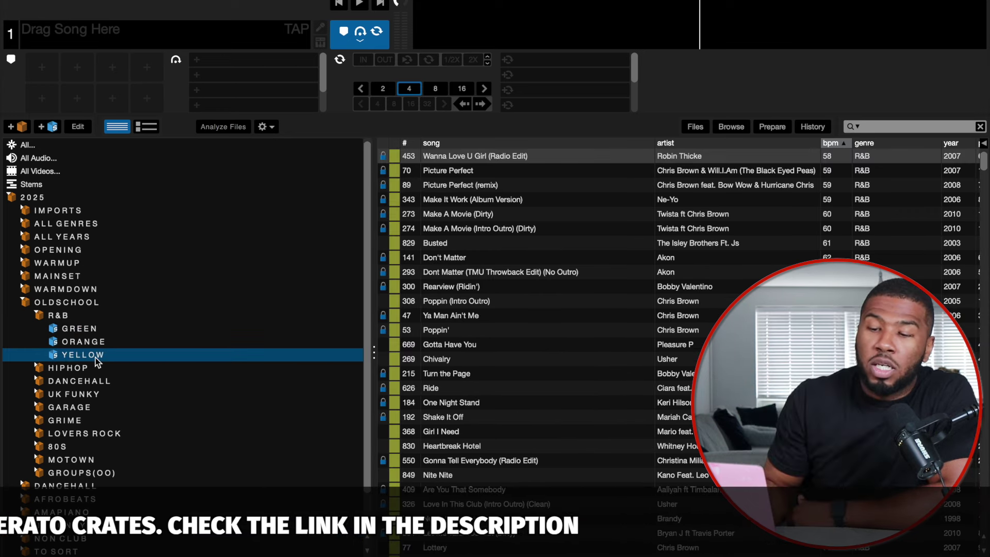
left_click(75, 328)
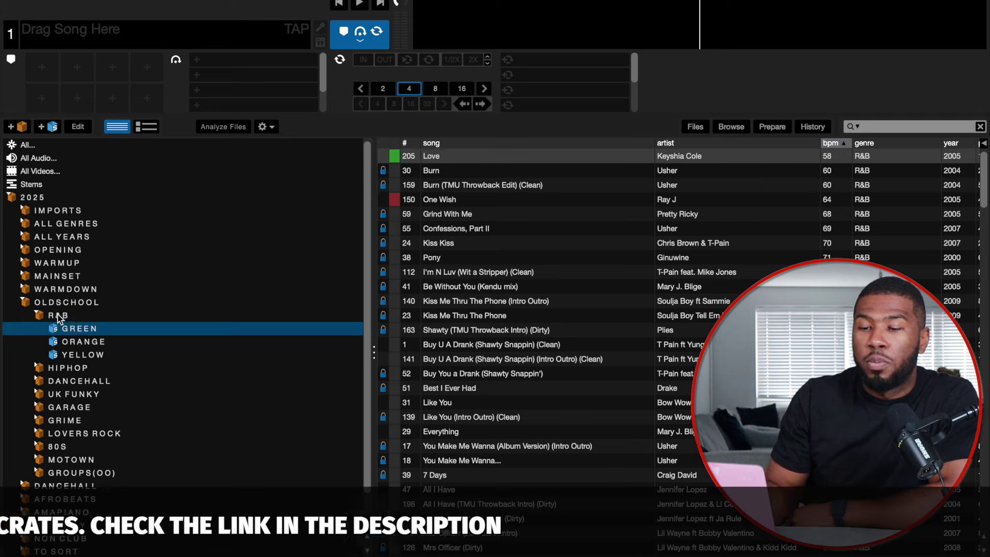
left_click(58, 317)
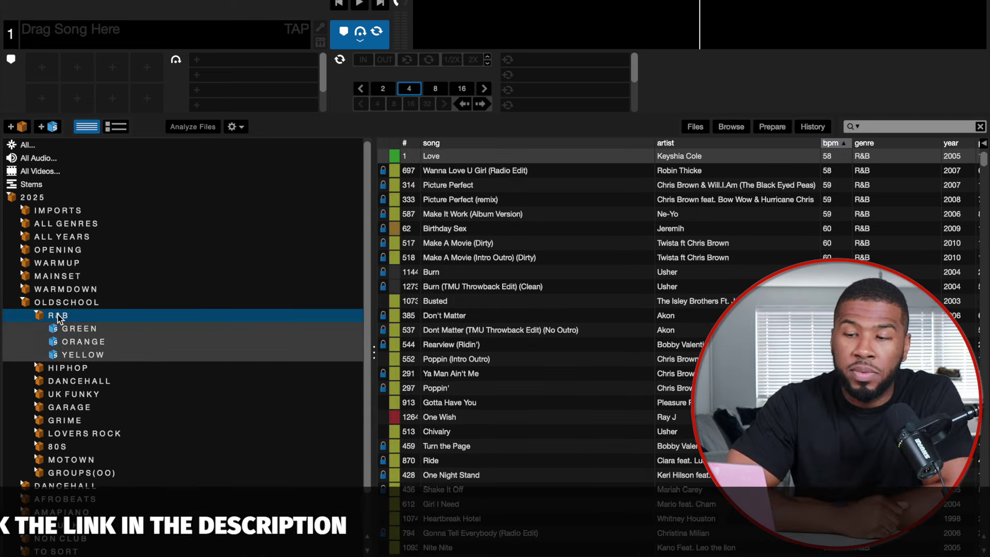
left_click(89, 353)
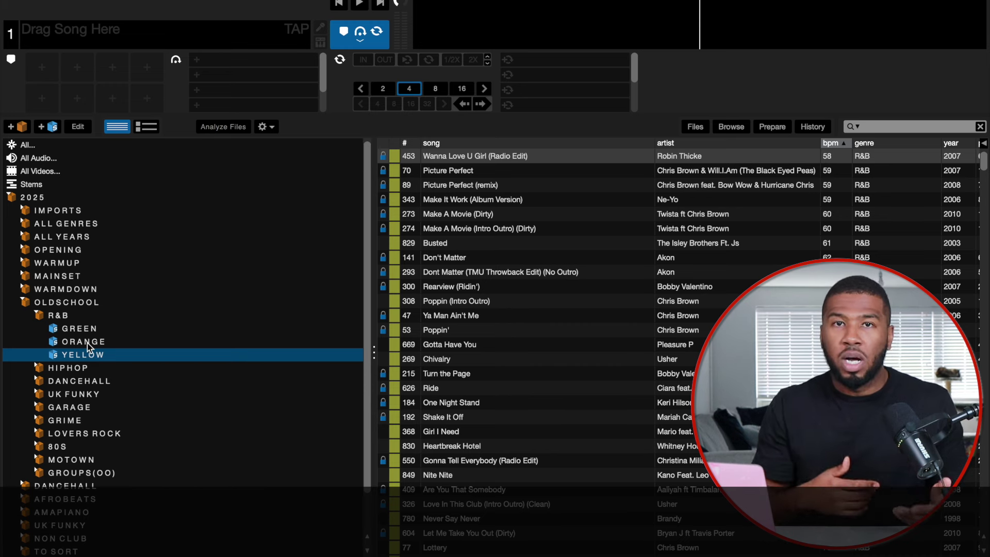
left_click(85, 342)
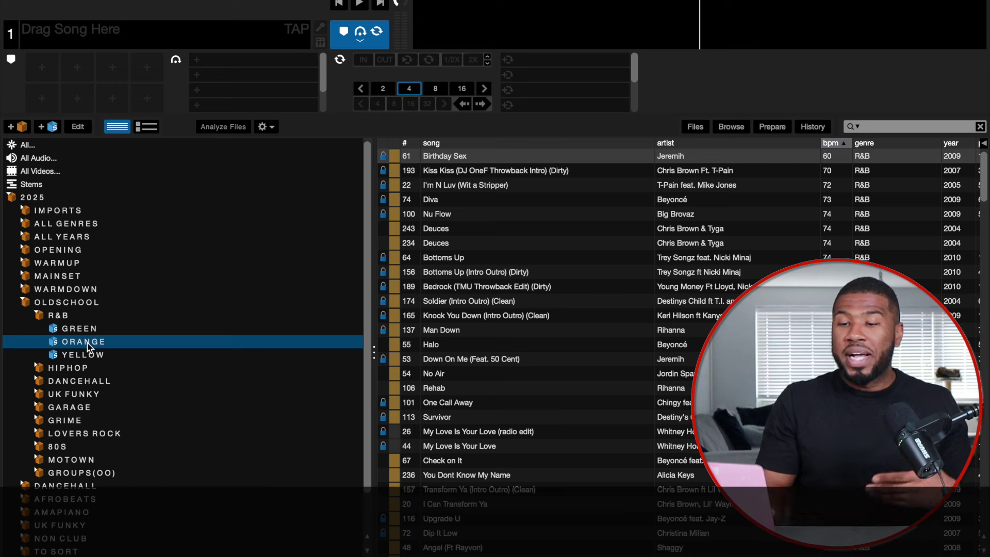
left_click(87, 328)
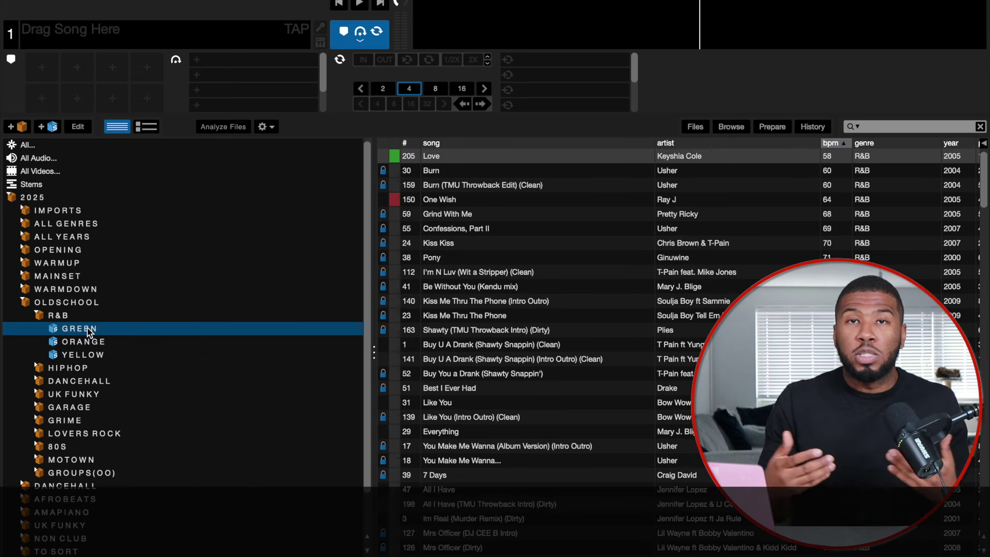
Step: Expand the HIPHOP, DANCEHALL and UK FUNKY crates inside OLDSCHOOL to show their colour subcrates
left_click(37, 366)
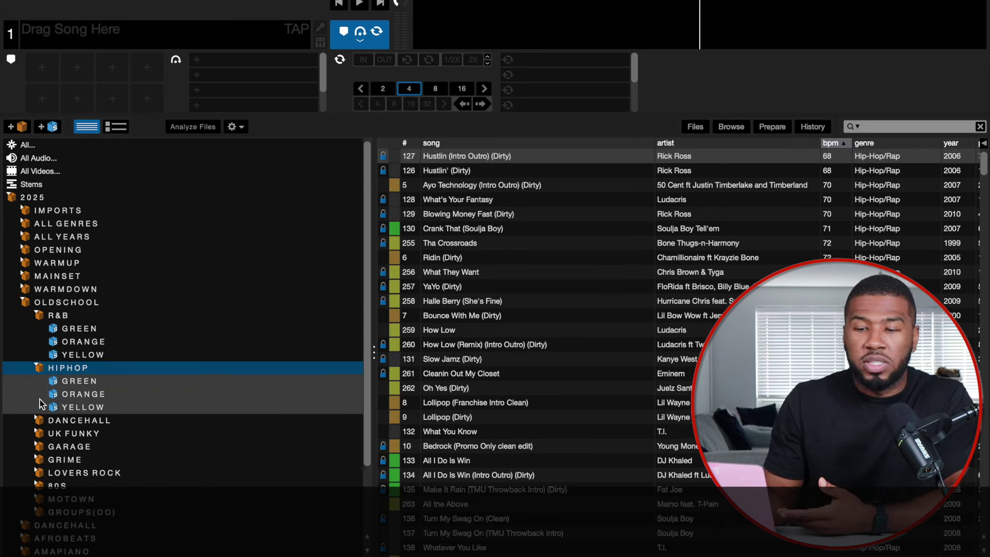
scroll(41, 403, "down", 3)
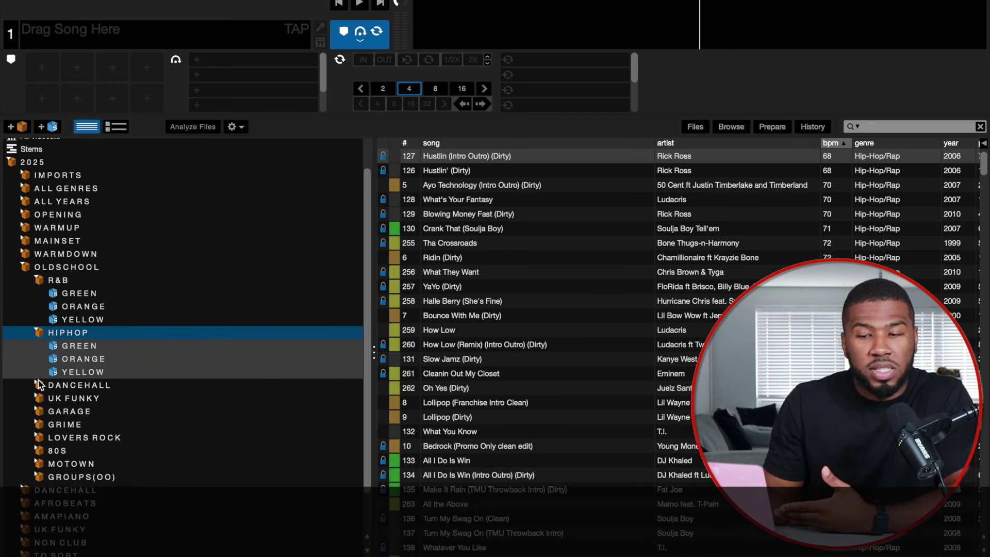
left_click(39, 383)
scroll(38, 391, "down", 4)
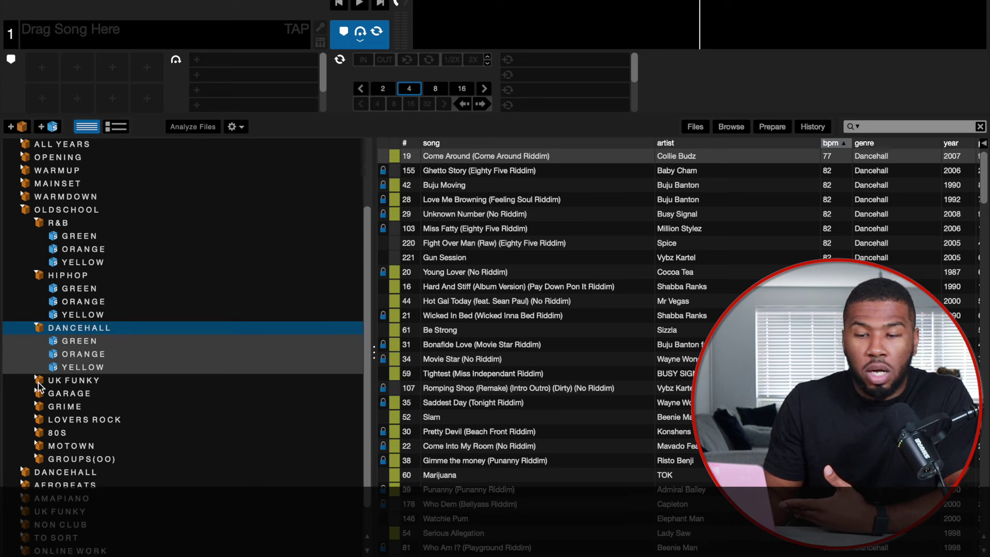
left_click(38, 382)
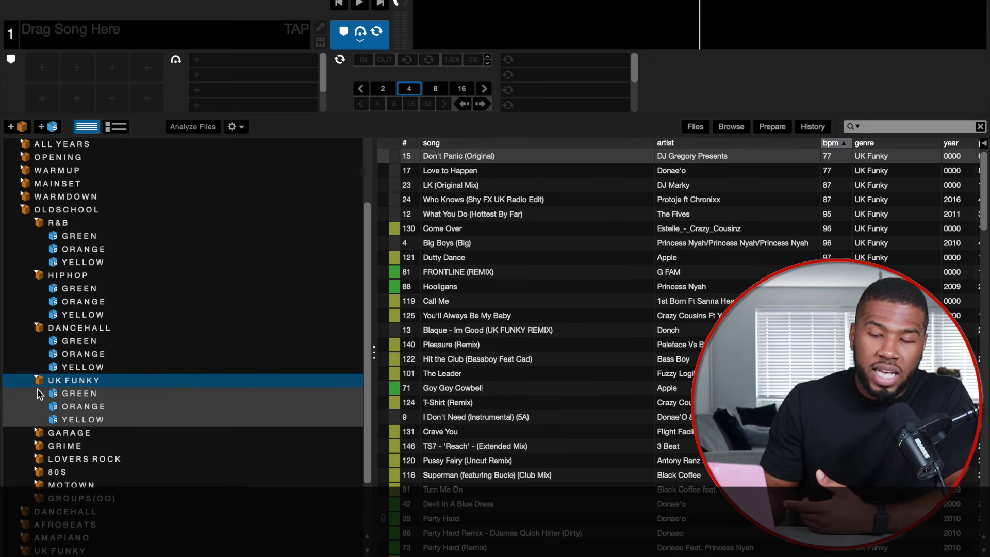
scroll(9, 407, "down", 5)
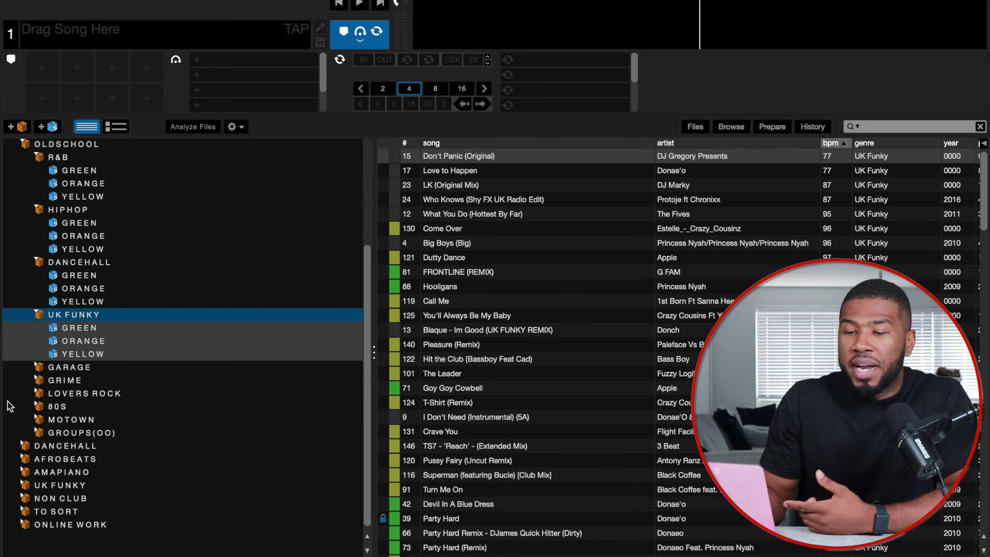
Step: View the separate DANCEHALL, AFROBEATS, AMAPIANO and UK FUNKY crates listed below OLDSCHOOL
left_click(67, 446)
left_click(62, 458)
left_click(57, 472)
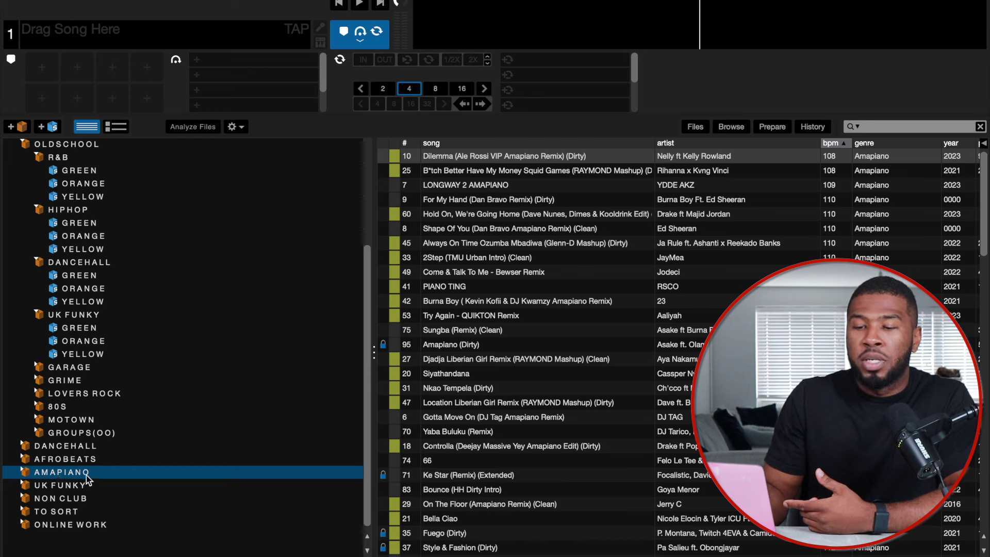
left_click(72, 485)
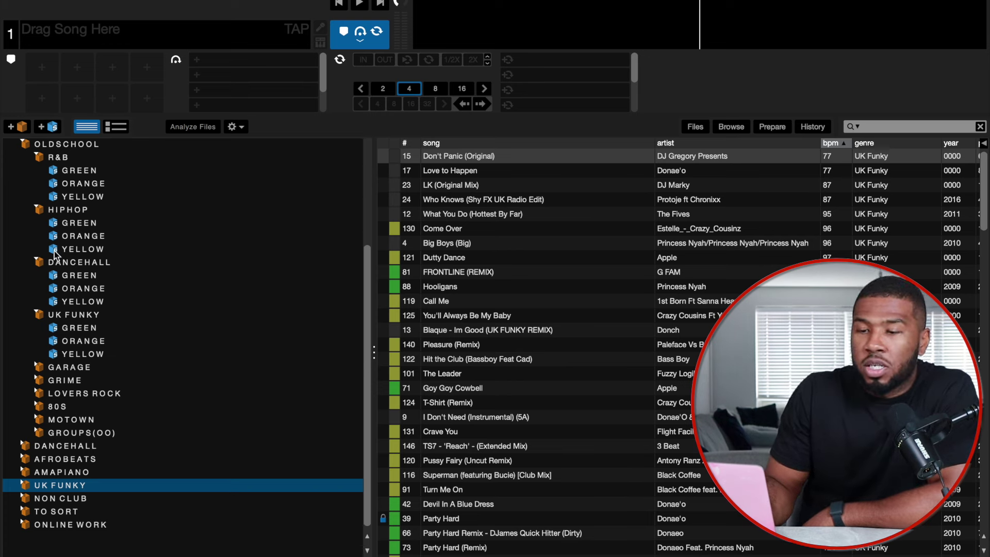
Step: Collapse OLDSCHOOL, expand the main DANCEHALL crate, and view its YELLOW, ORANGE and GREEN DANCEHALL subcrates, skimming the green tracks
left_click(28, 151)
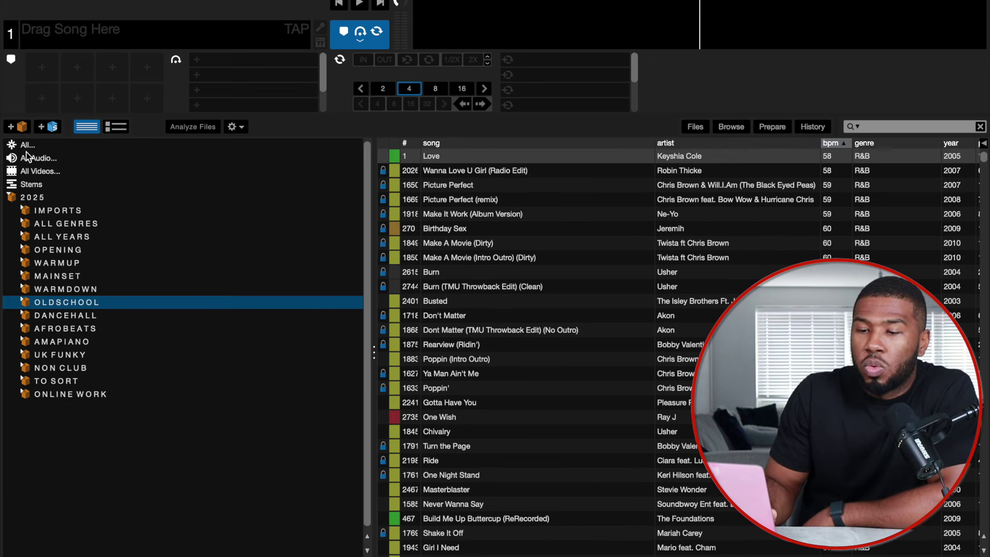
left_click(29, 316)
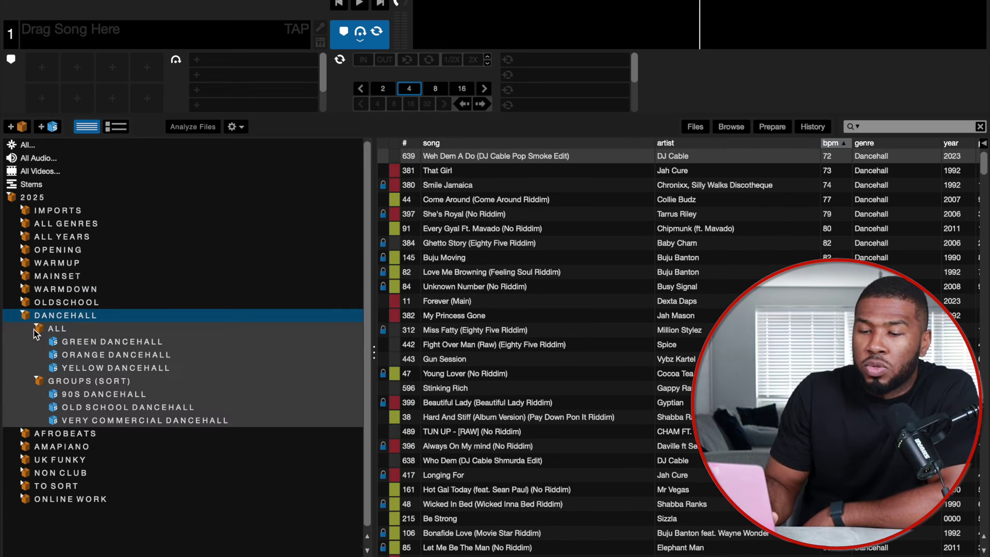
left_click(72, 343)
left_click(80, 355)
left_click(84, 369)
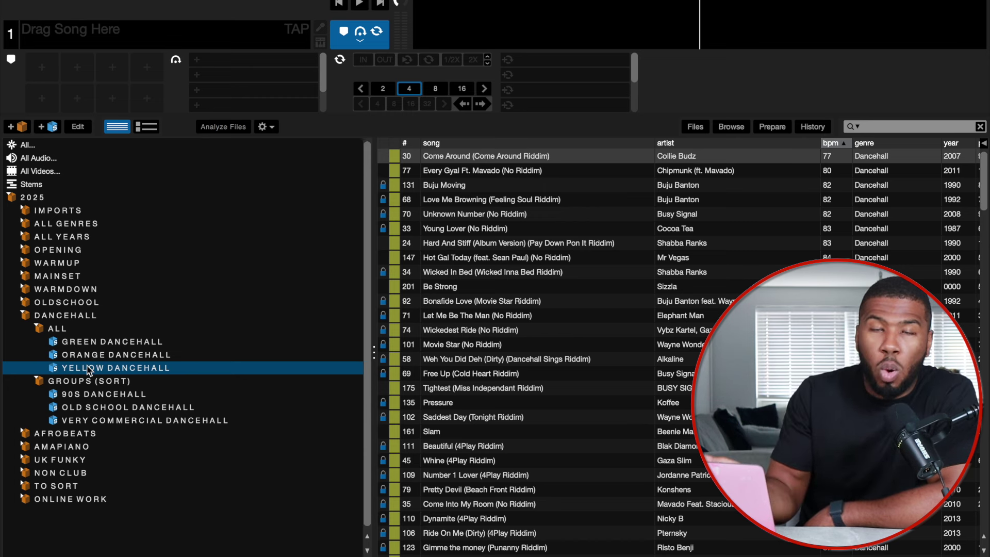
left_click(87, 355)
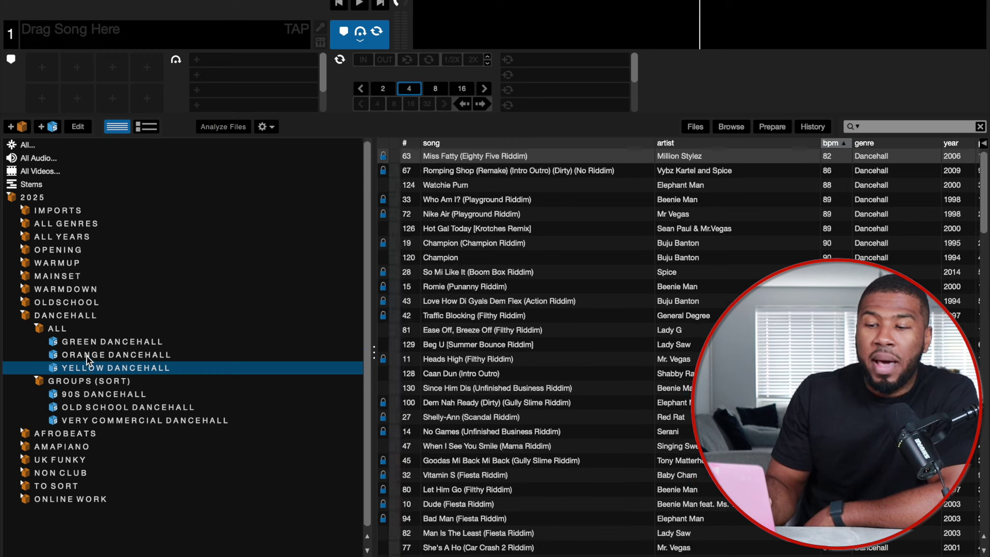
left_click(88, 342)
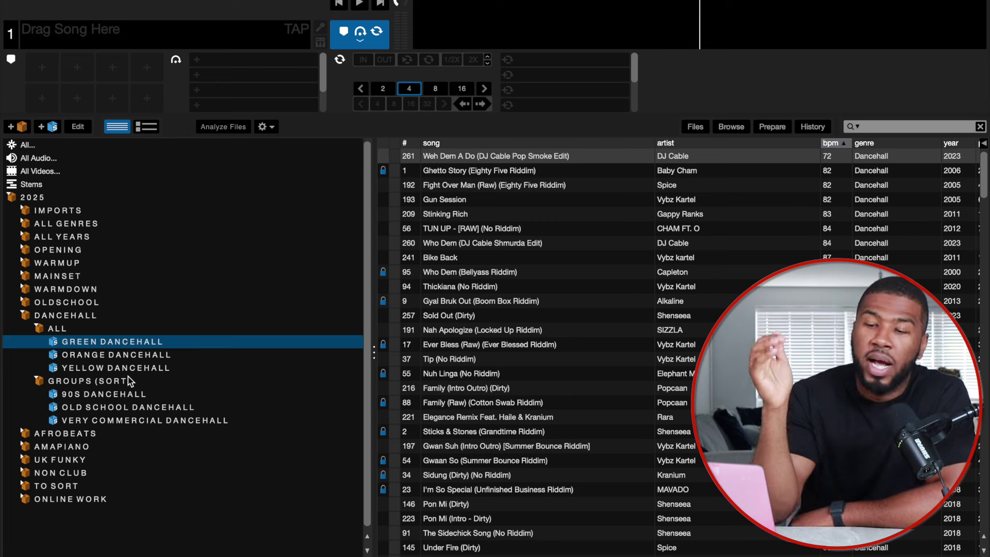
scroll(538, 273, "down", 7)
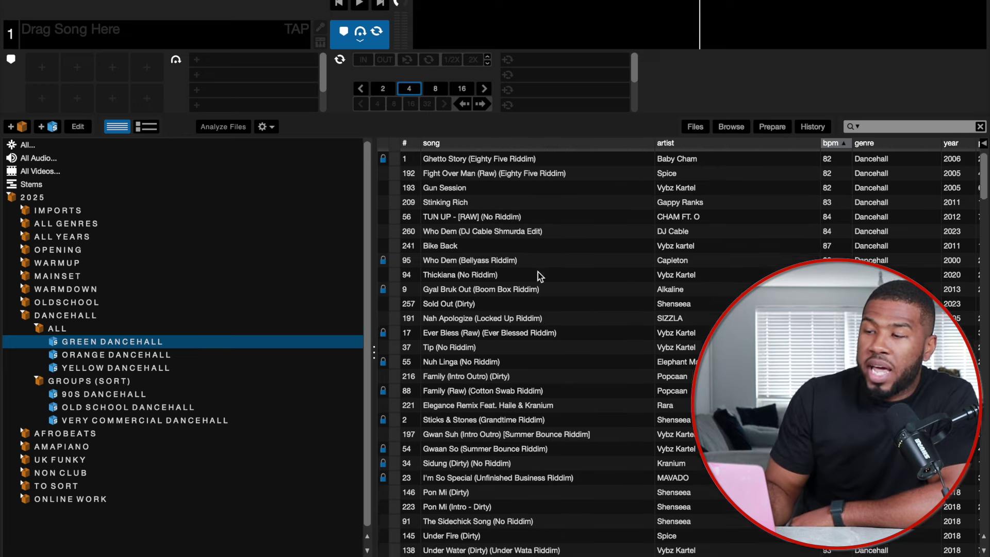
scroll(537, 271, "down", 2)
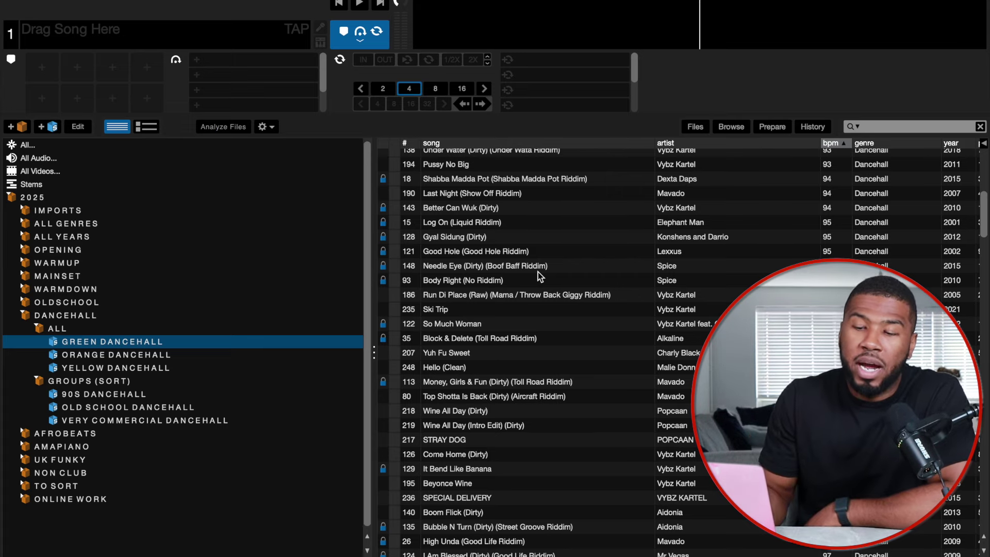
Step: View the NON CLUB crate and its subcrate, collapse it, and expand the TO SORT crate
left_click(55, 367)
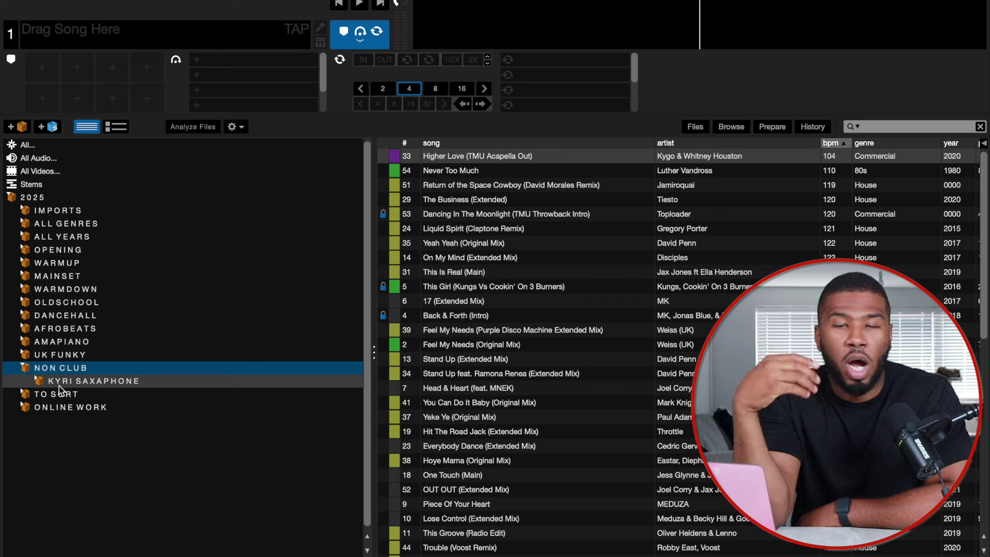
left_click(26, 367)
left_click(24, 381)
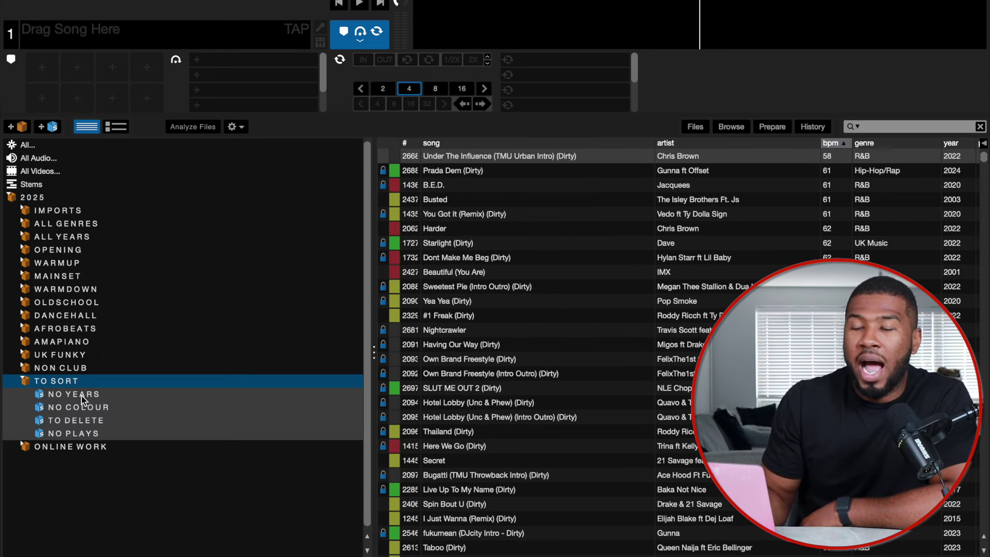
Step: Review the NO YEARS, NO COLOUR, TO DELETE, NO PLAYS and ONLINE WORK crates, and collapse TO SORT
left_click(82, 395)
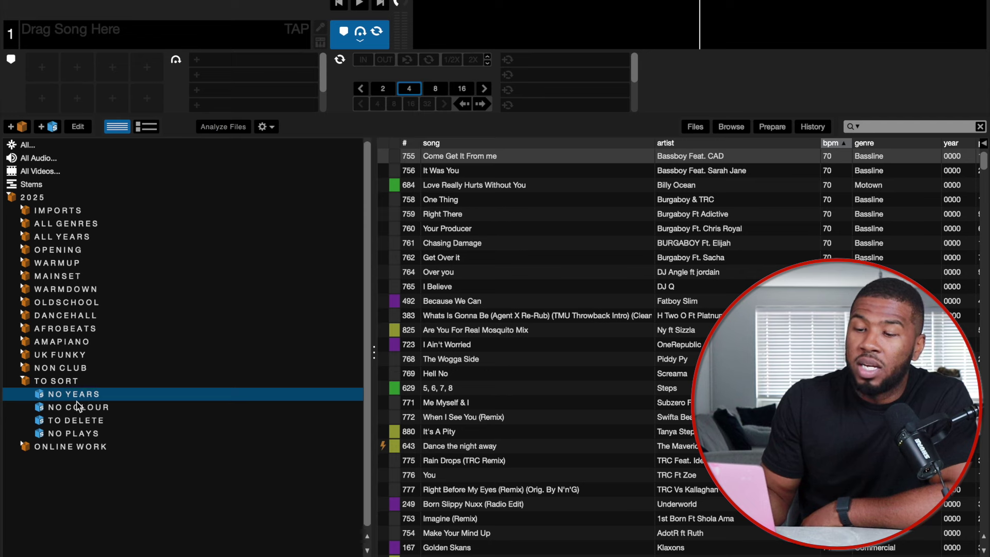
left_click(75, 408)
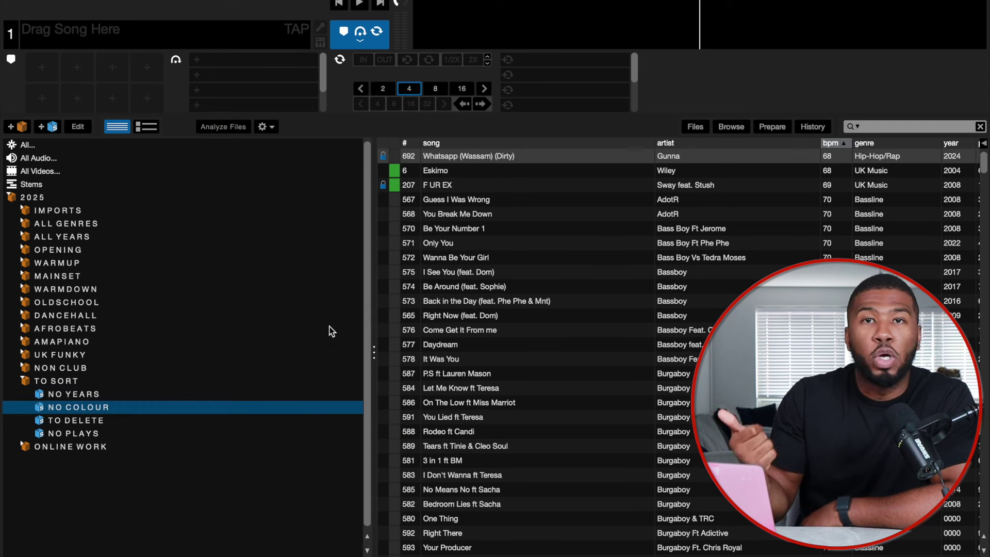
left_click(90, 420)
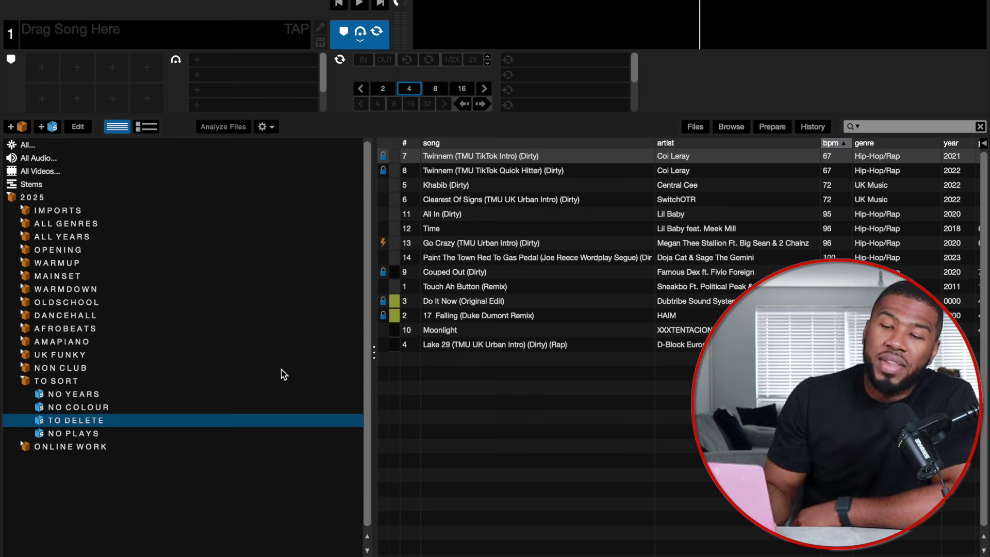
left_click(82, 434)
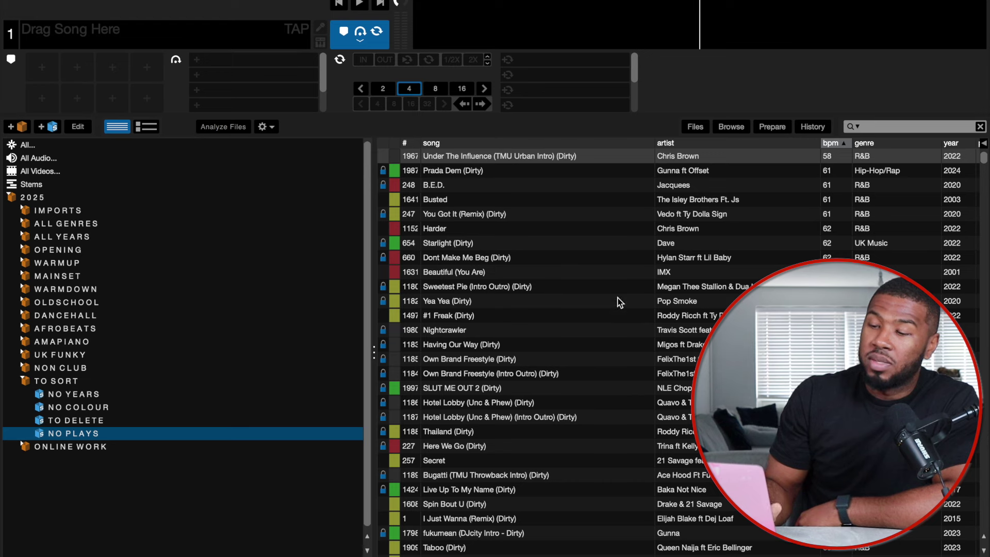
scroll(622, 309, "down", 15)
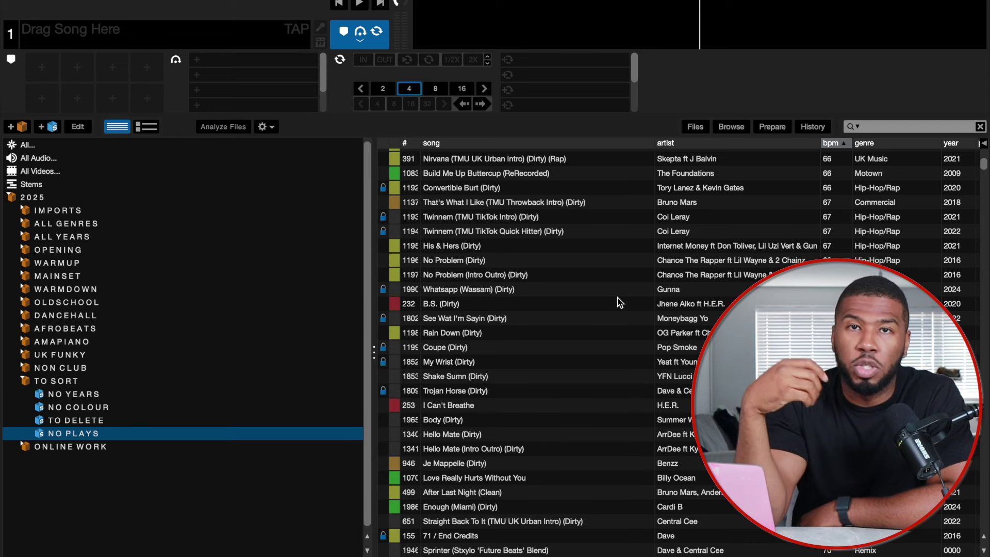
left_click(87, 447)
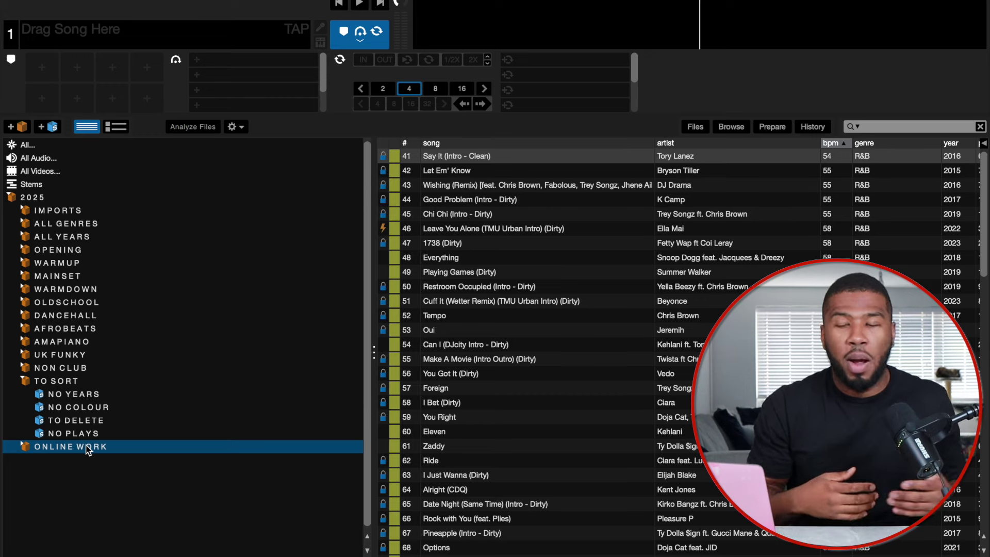
left_click(27, 381)
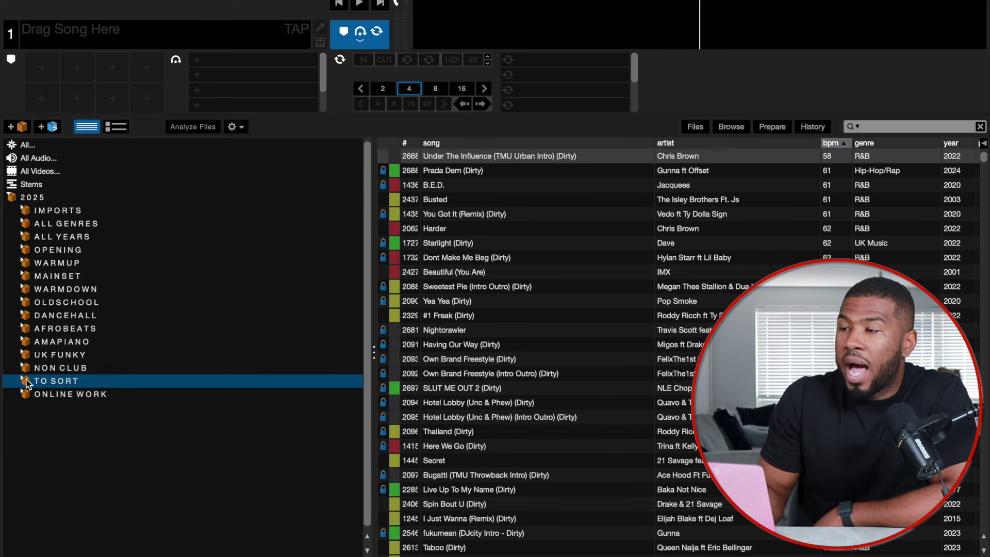